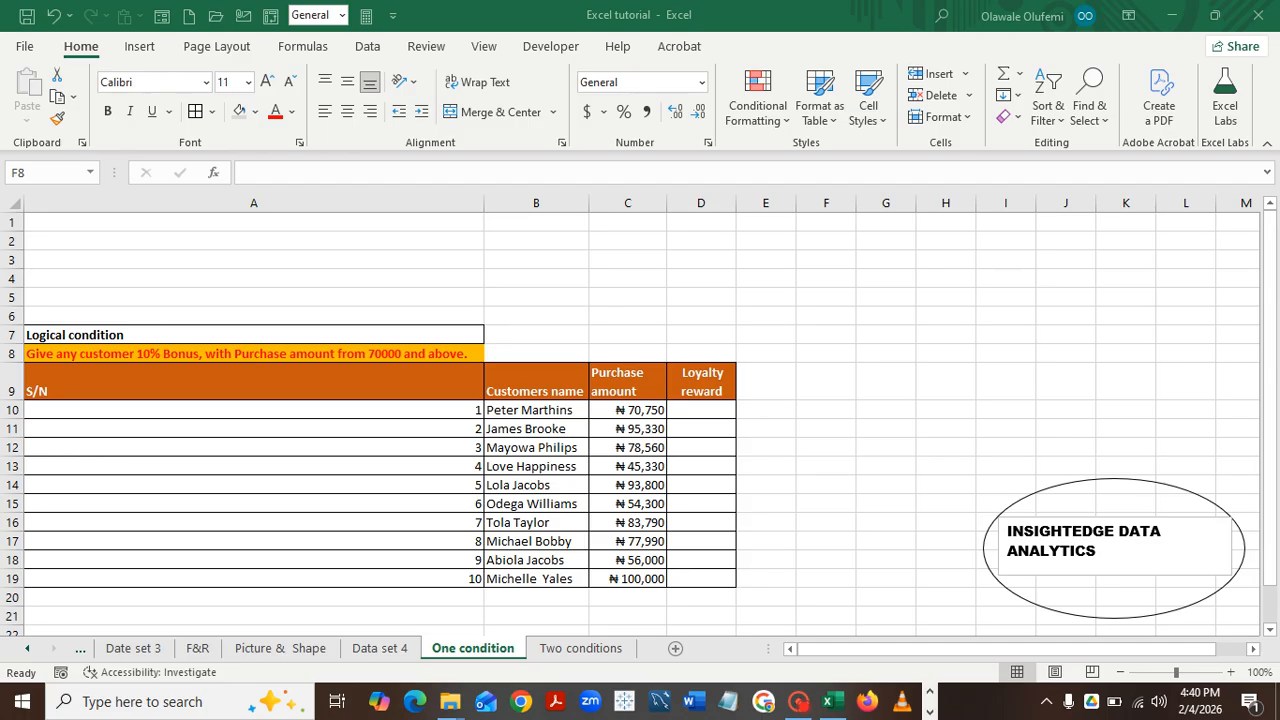
On the One condition sheet, start an IF formula in D10 with the logical test C10>70000.
{"action": "key", "text": "ctrl+Page_Down"}
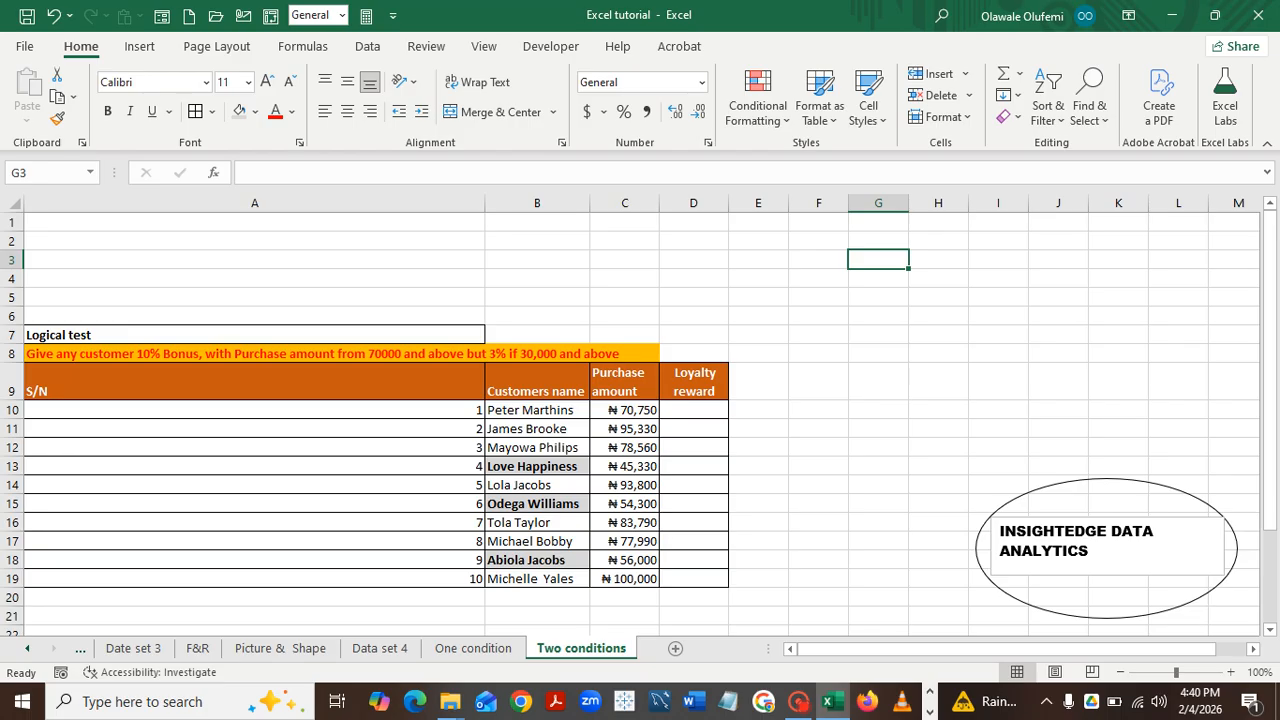
{"action": "left_click", "coordinate": [472, 648]}
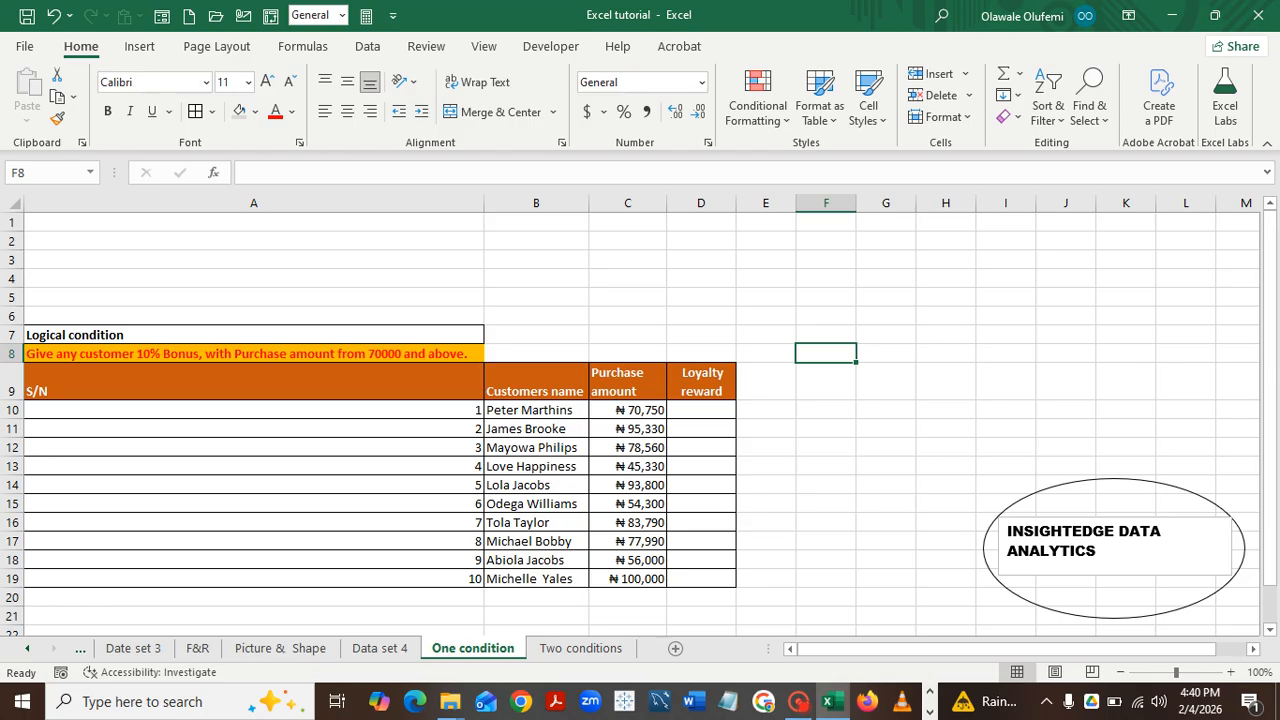
{"action": "left_click", "coordinate": [701, 410]}
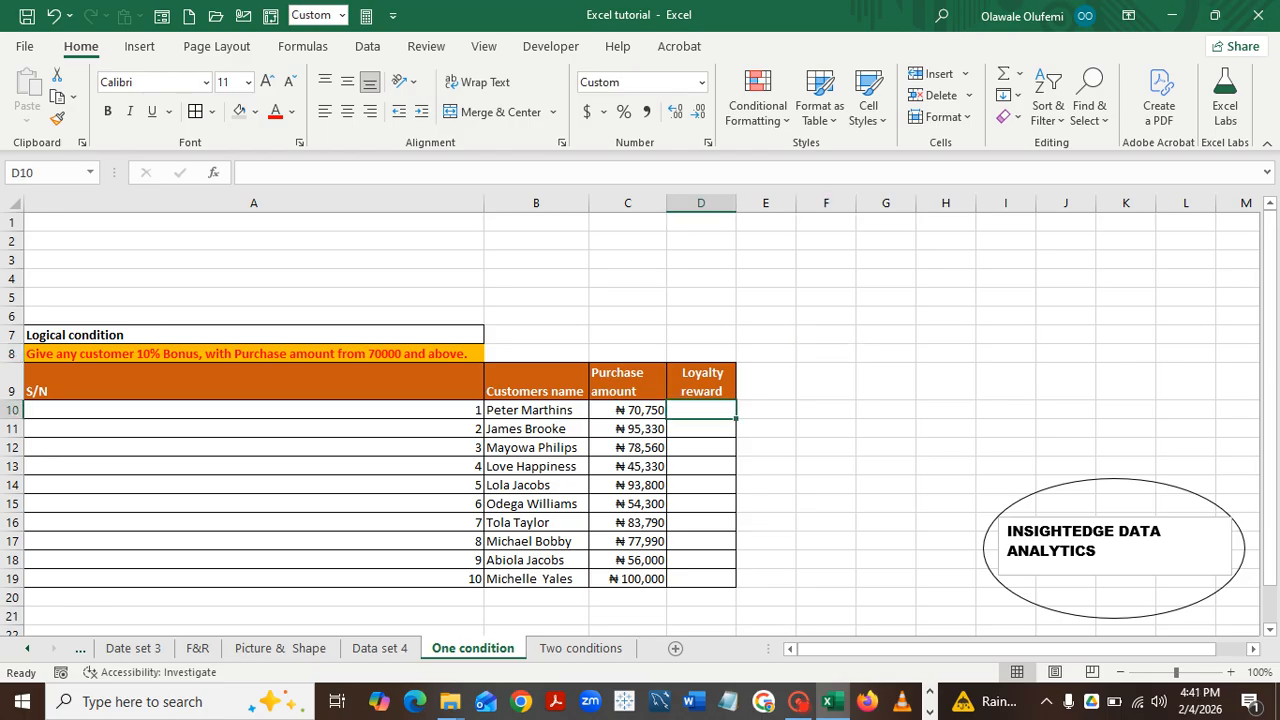
{"action": "type", "text": "=IF"}
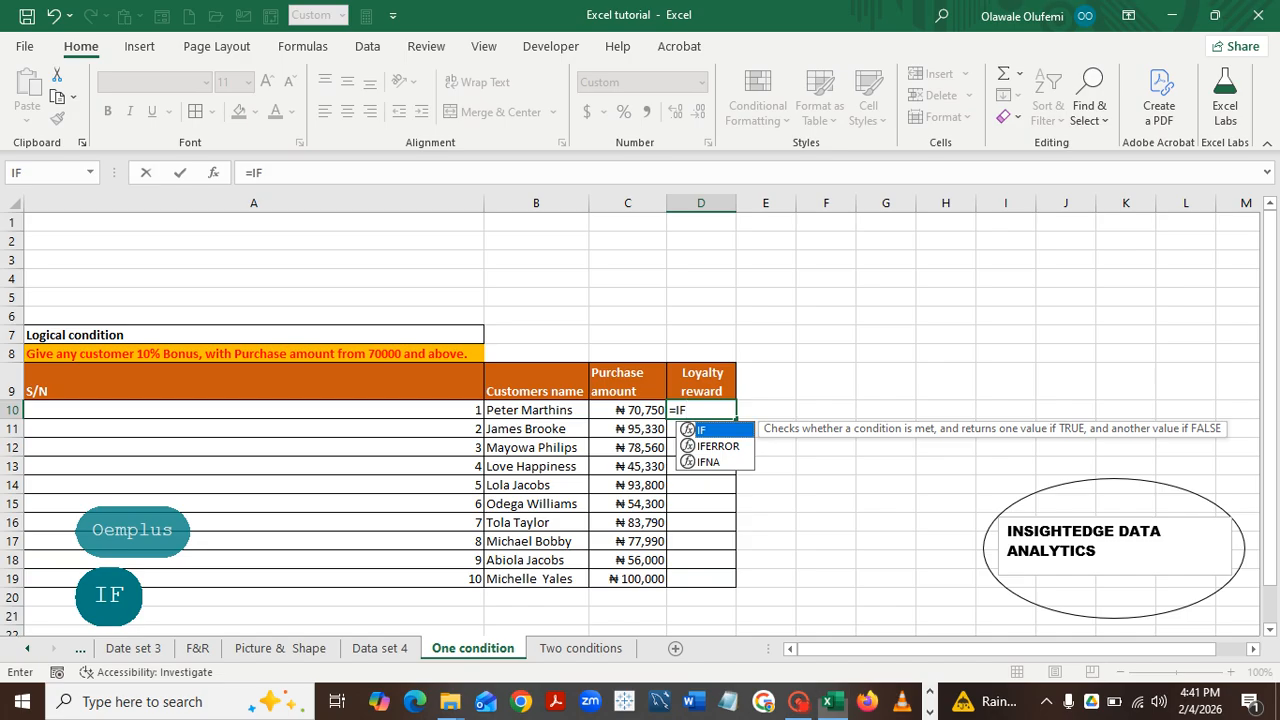
{"action": "type", "text": "("}
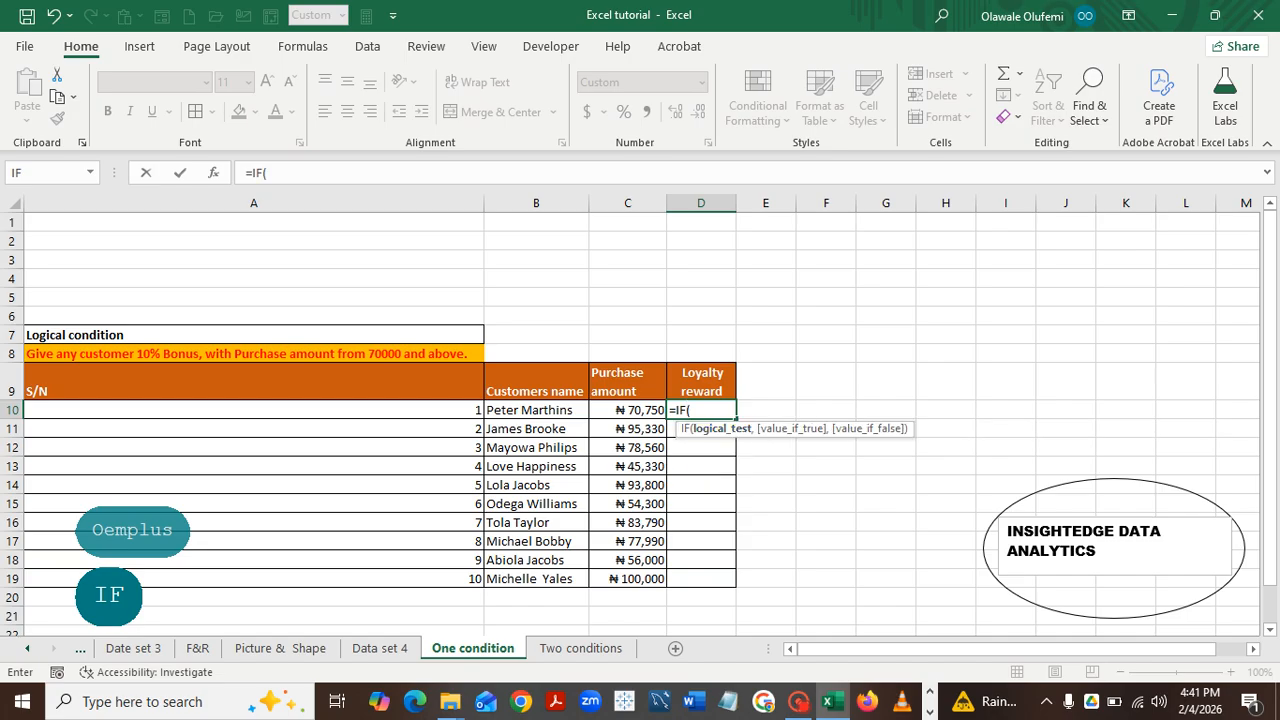
{"action": "key", "text": "Left"}
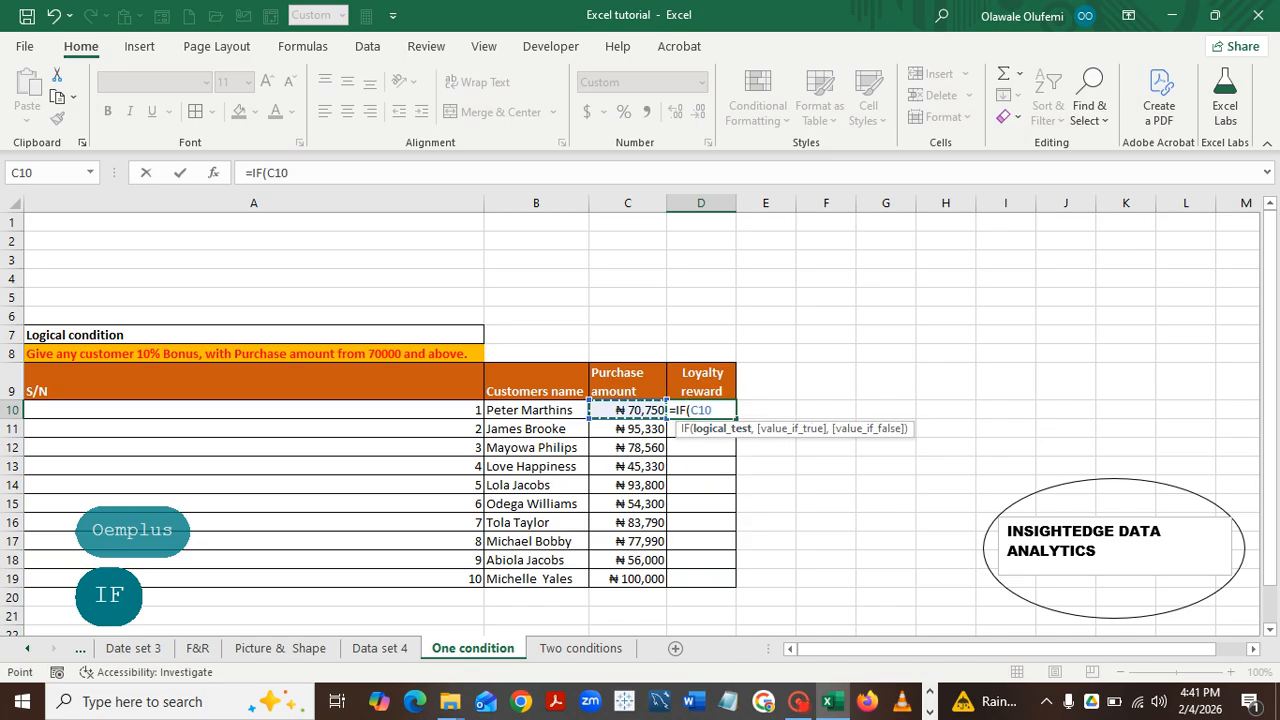
{"action": "type", "text": ">"}
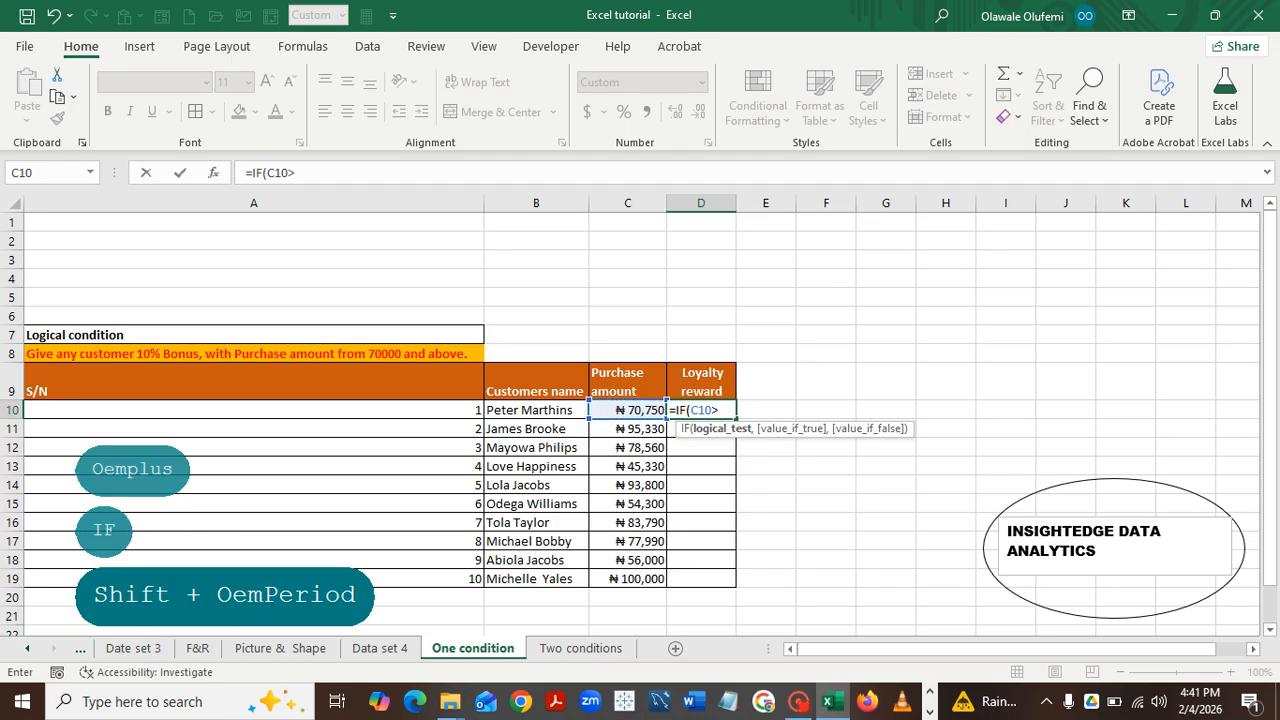
{"action": "type", "text": "70000"}
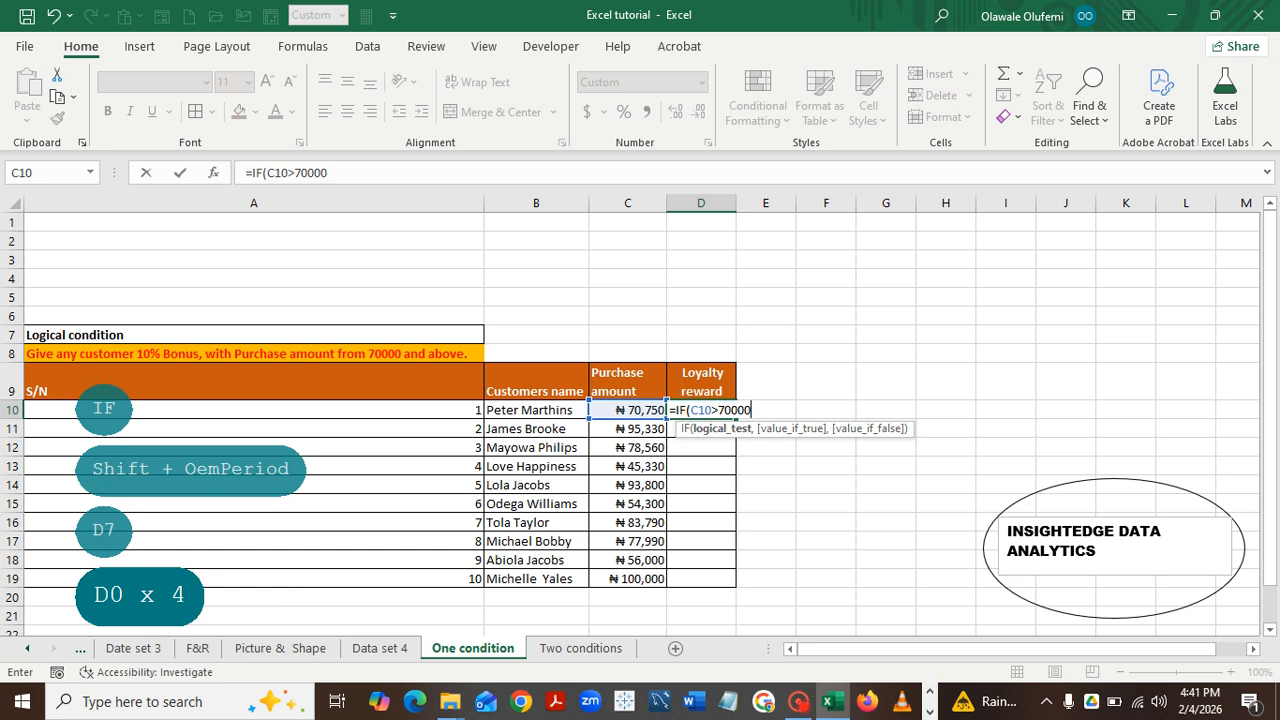
{"action": "type", "text": ","}
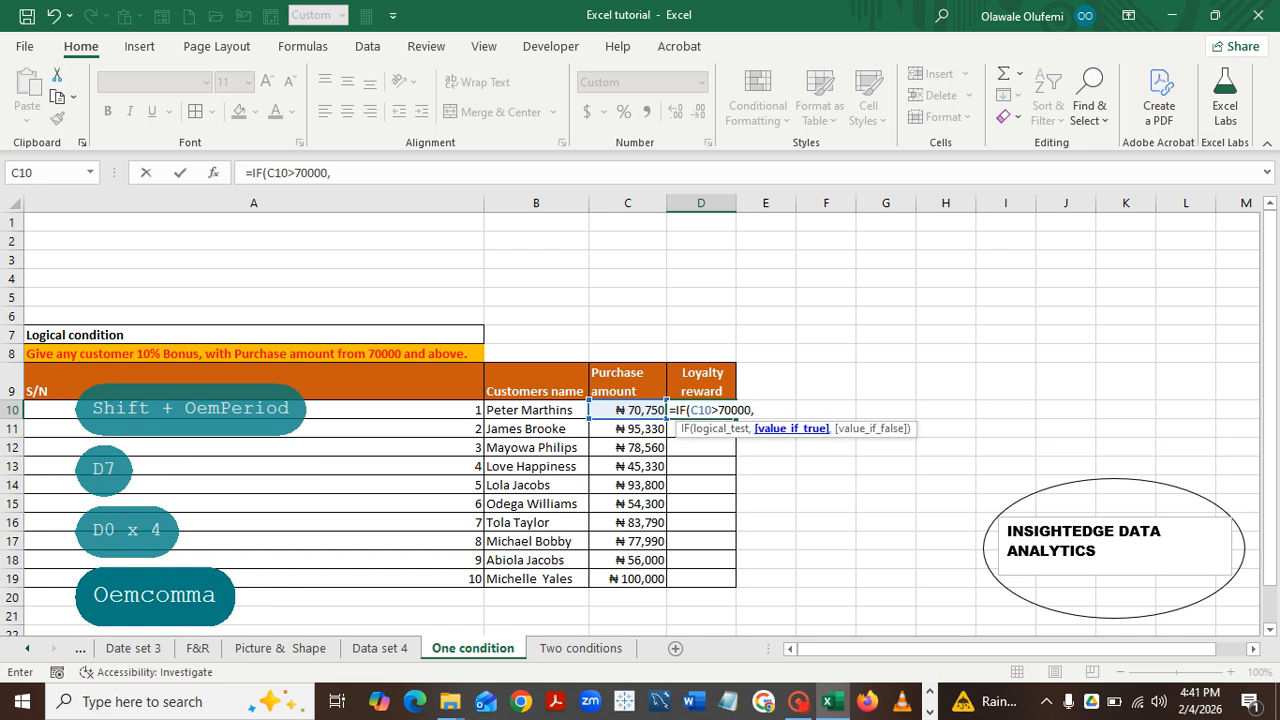
Complete the D10 formula with 10%*C10 as the value if true and 0 as the value if false.
{"action": "type", "text": "10"}
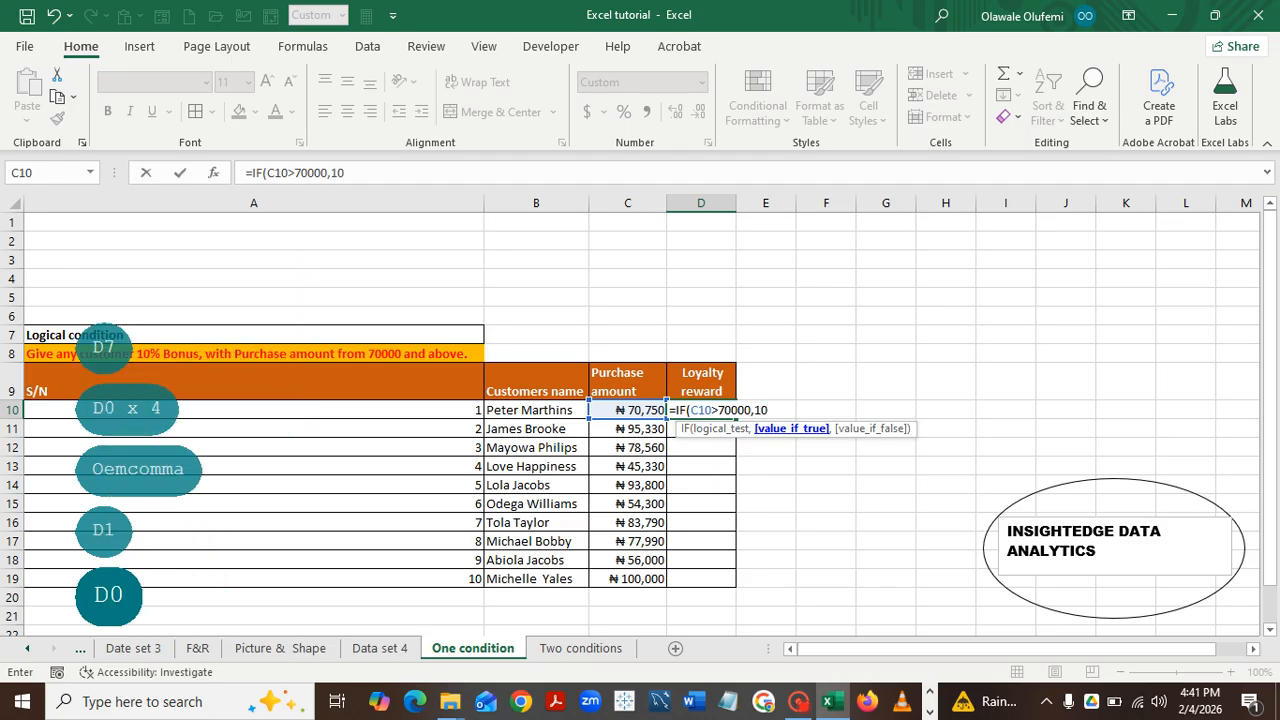
{"action": "type", "text": "%*"}
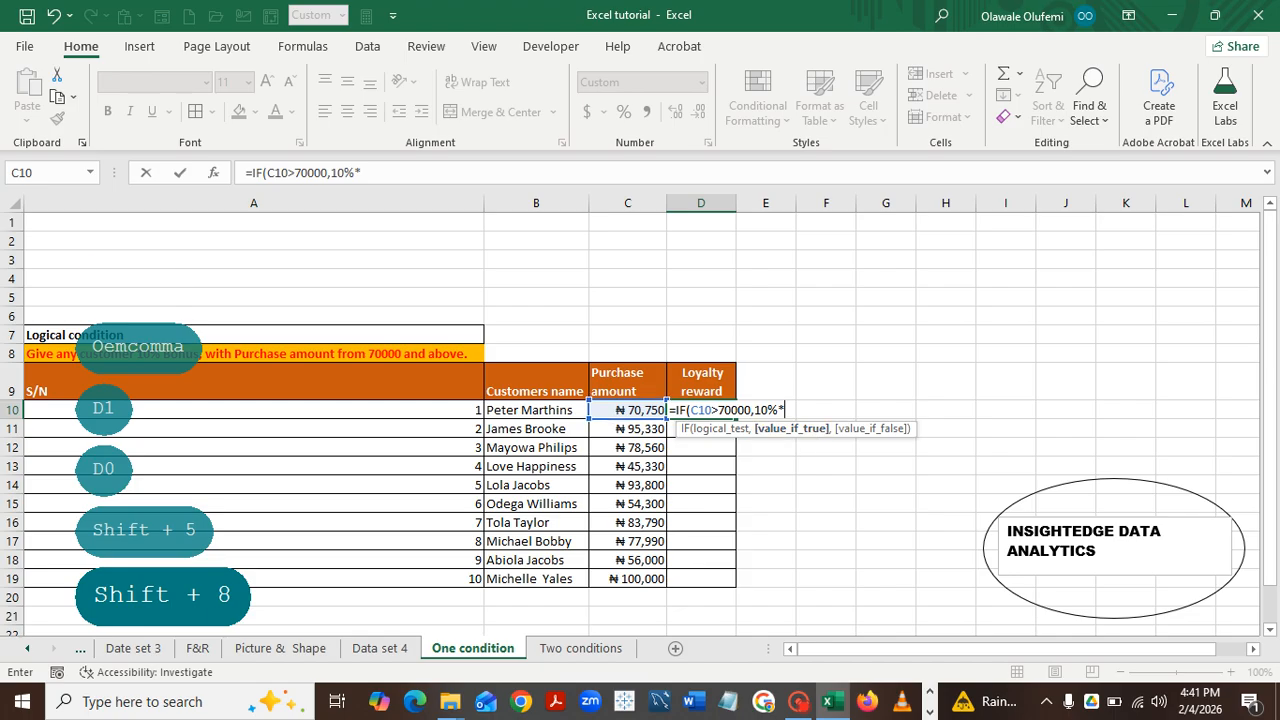
{"action": "left_click", "coordinate": [628, 410]}
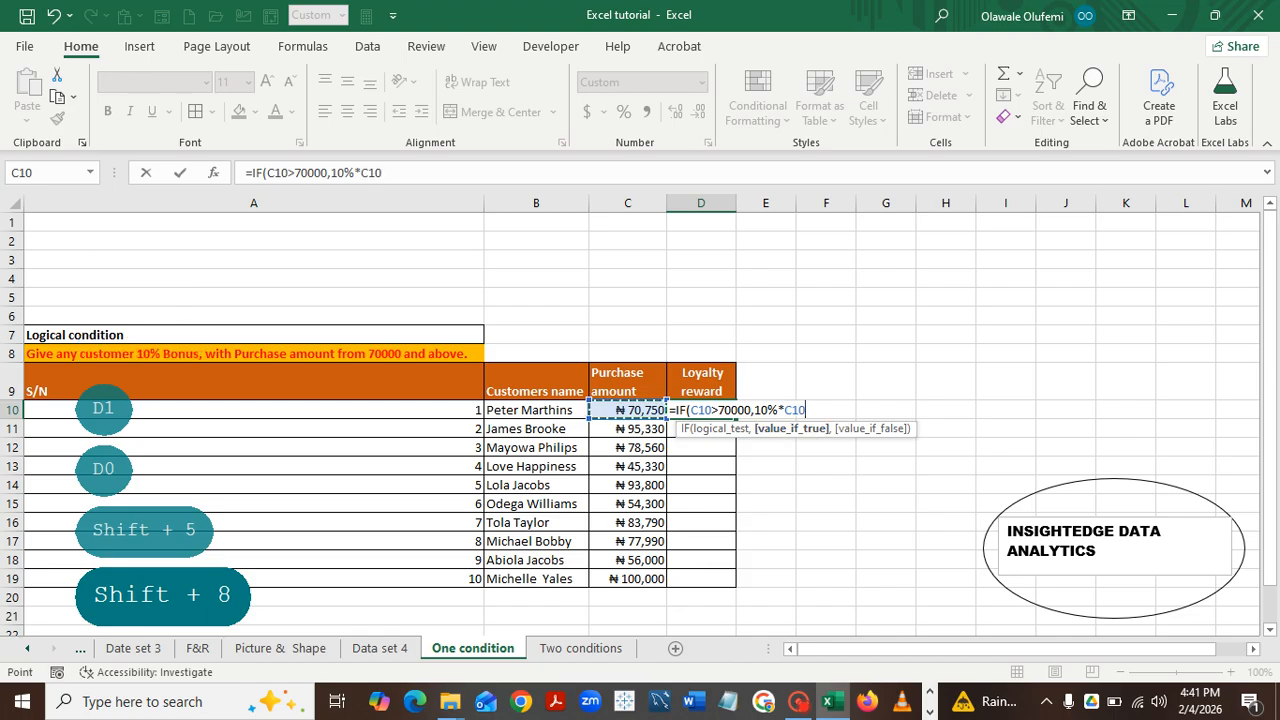
{"action": "type", "text": ","}
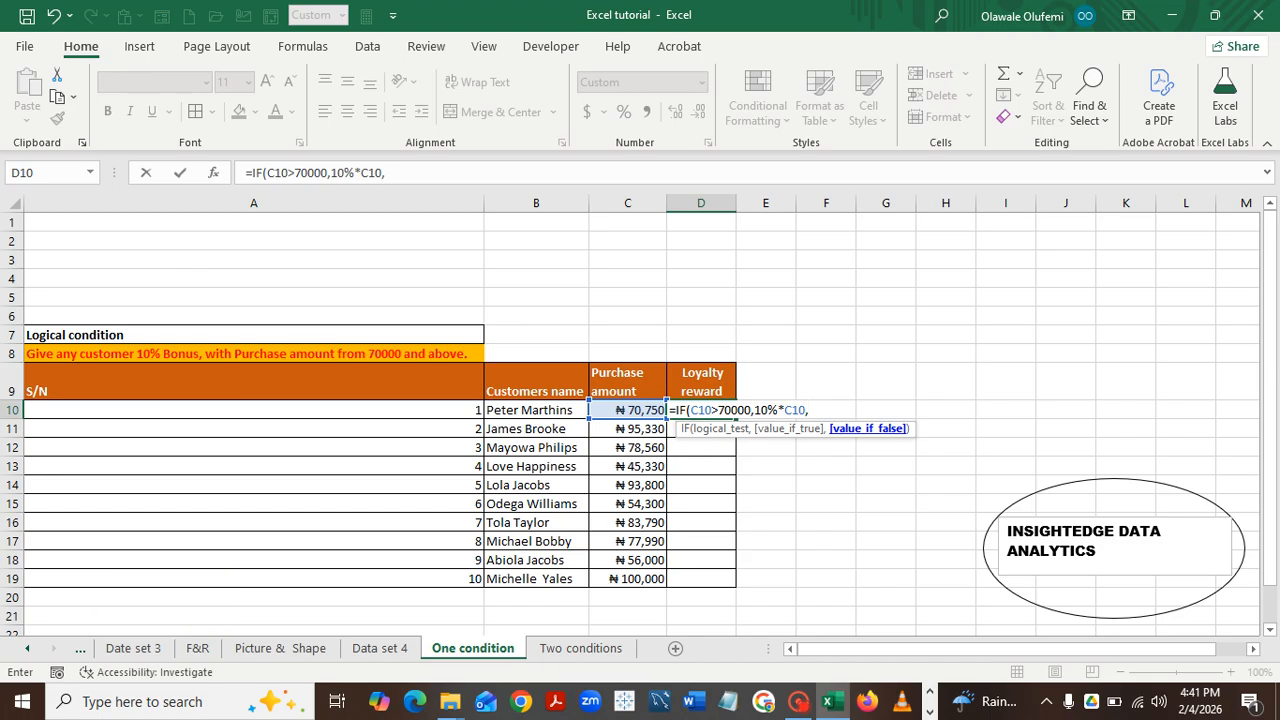
{"action": "type", "text": "0"}
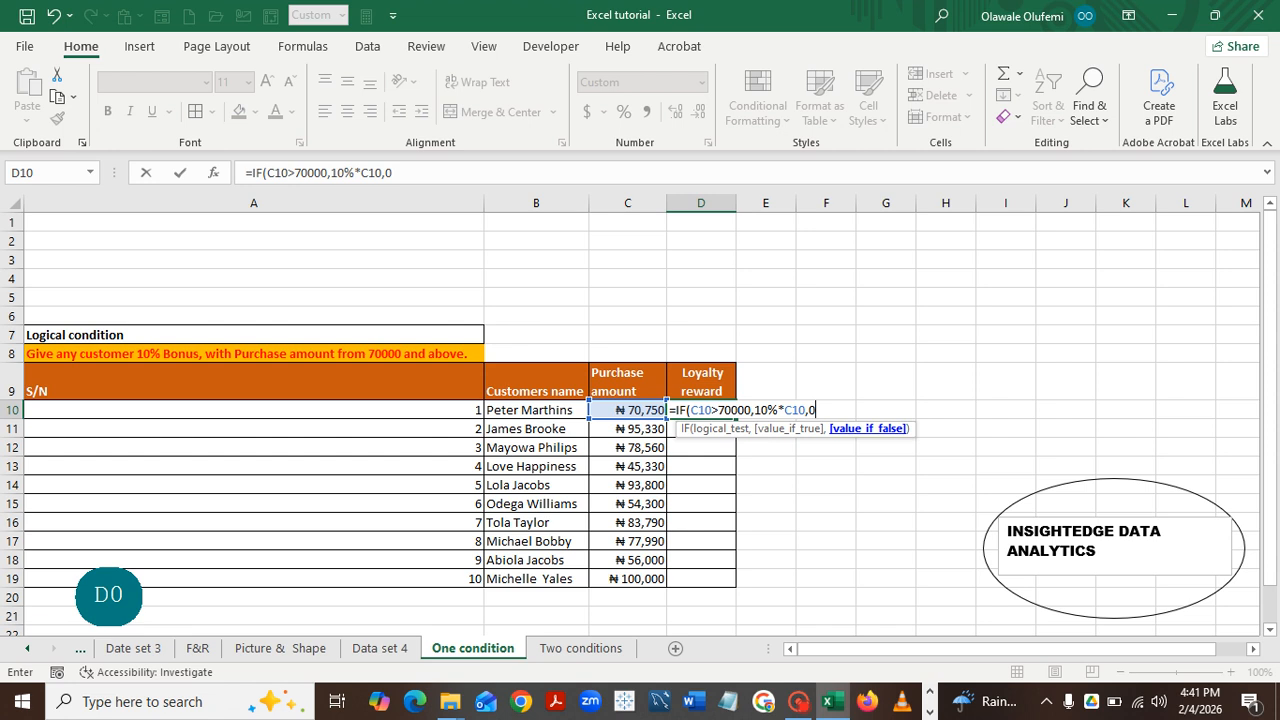
{"action": "type", "text": ")"}
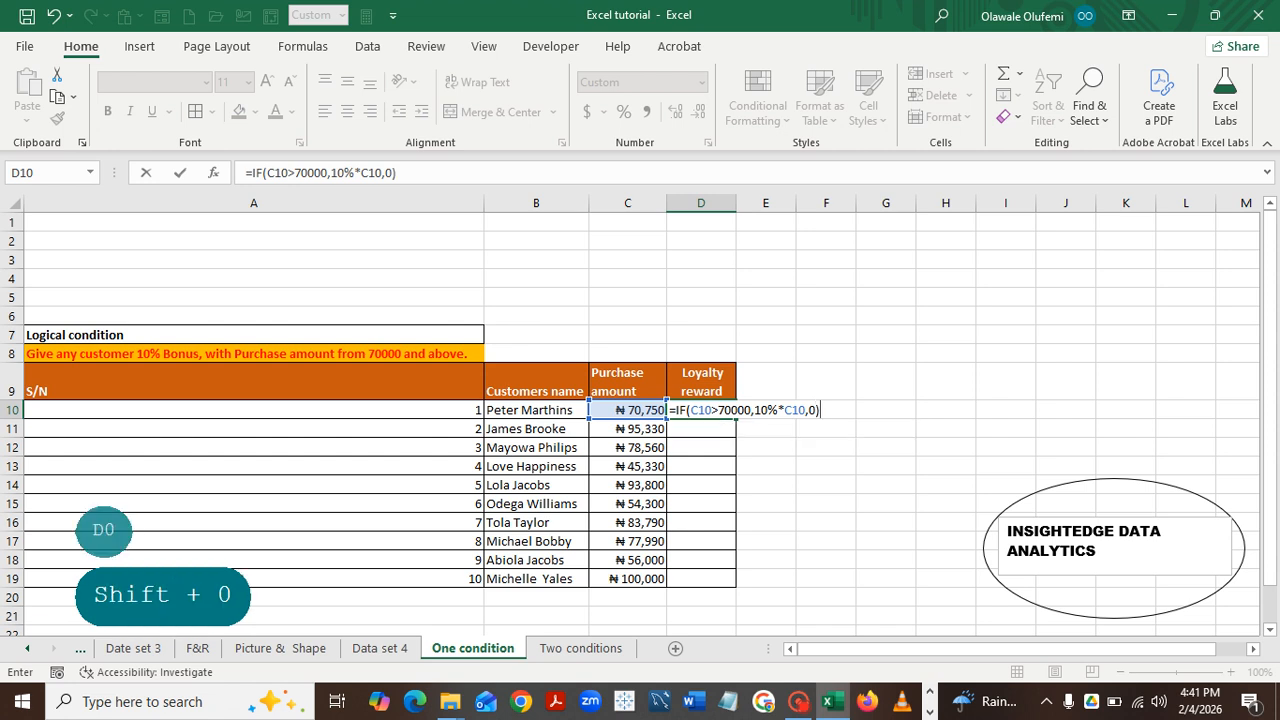
{"action": "key", "text": "Return"}
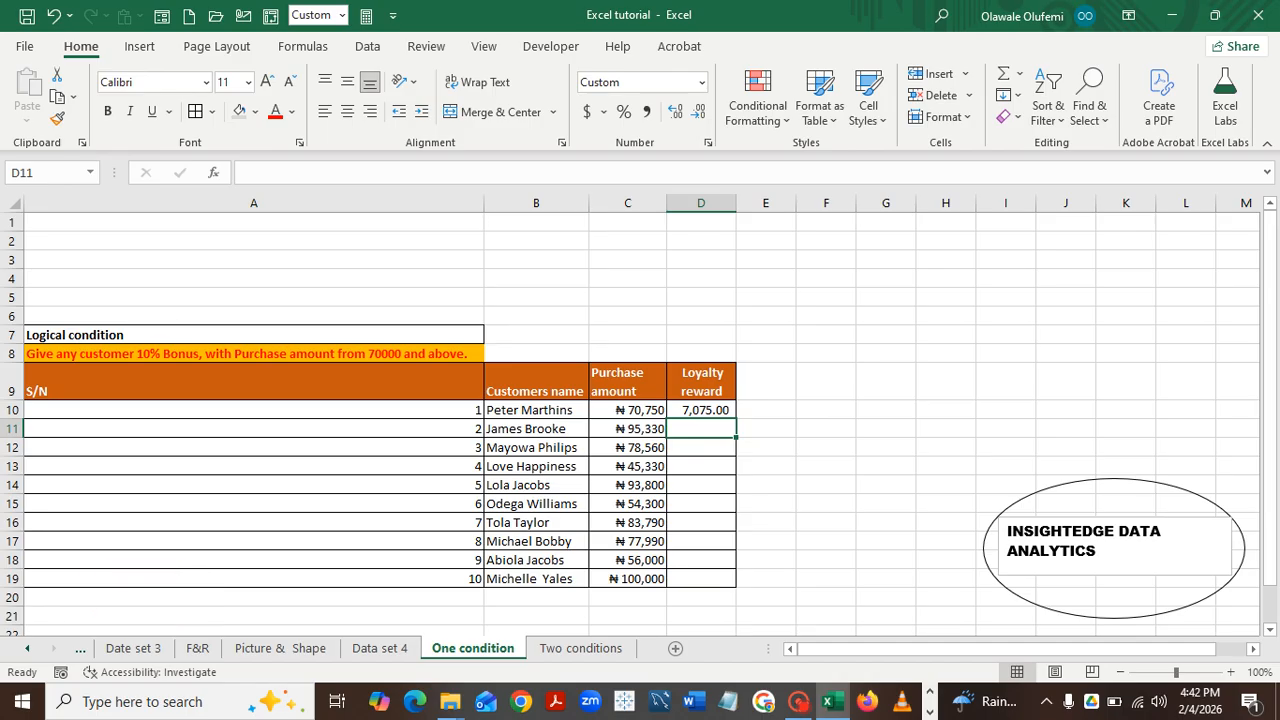
Fill the D10 formula down the Loyalty reward column through D19.
{"action": "left_click", "coordinate": [701, 410]}
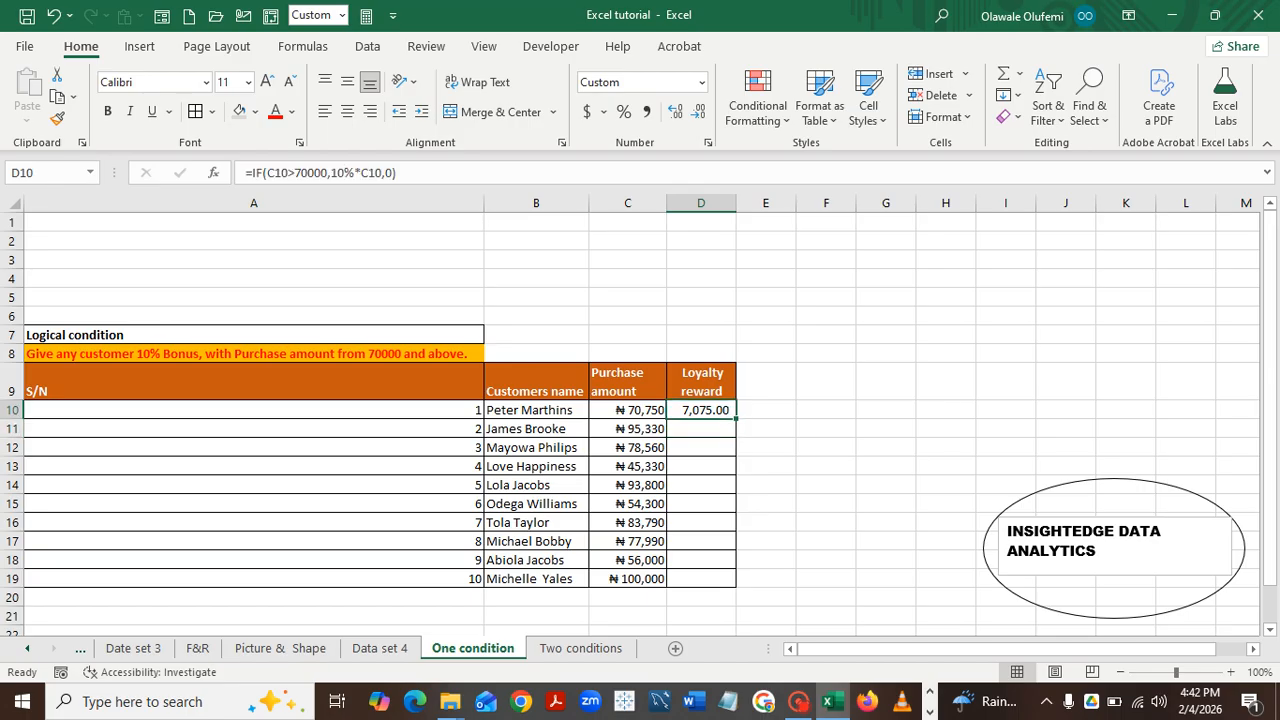
{"action": "double_click", "coordinate": [736, 418]}
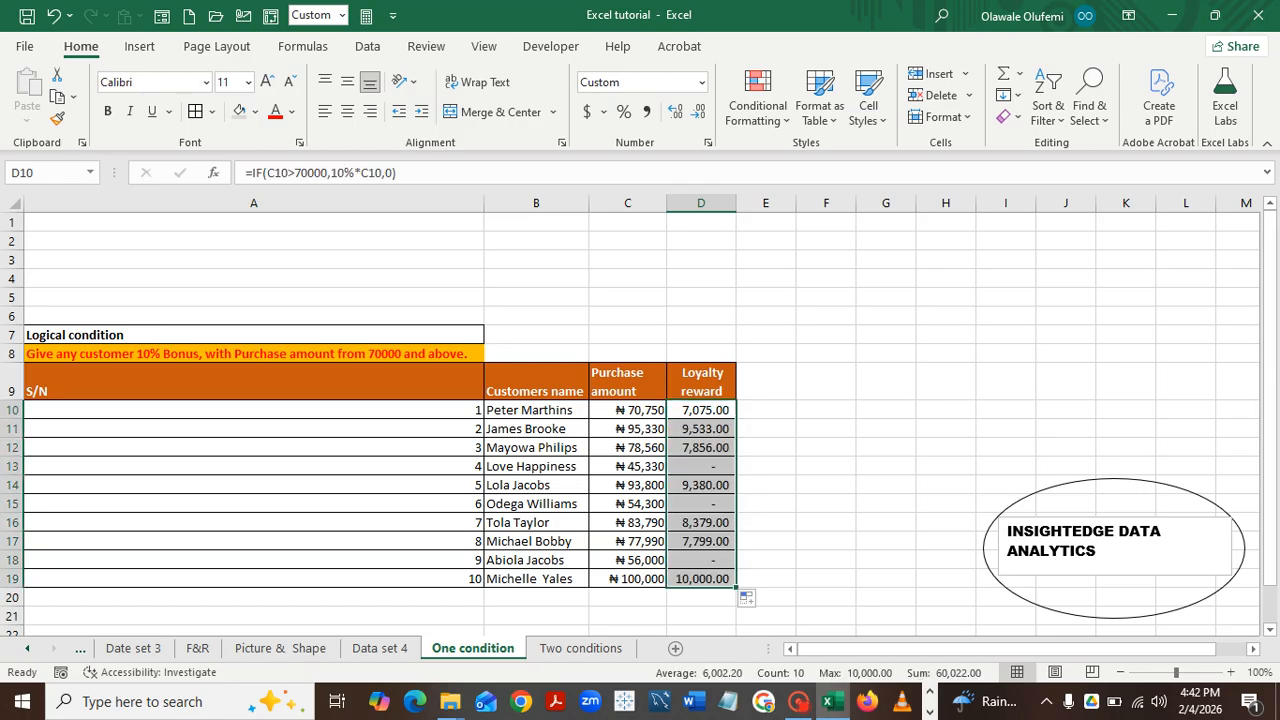
{"action": "left_click", "coordinate": [826, 504]}
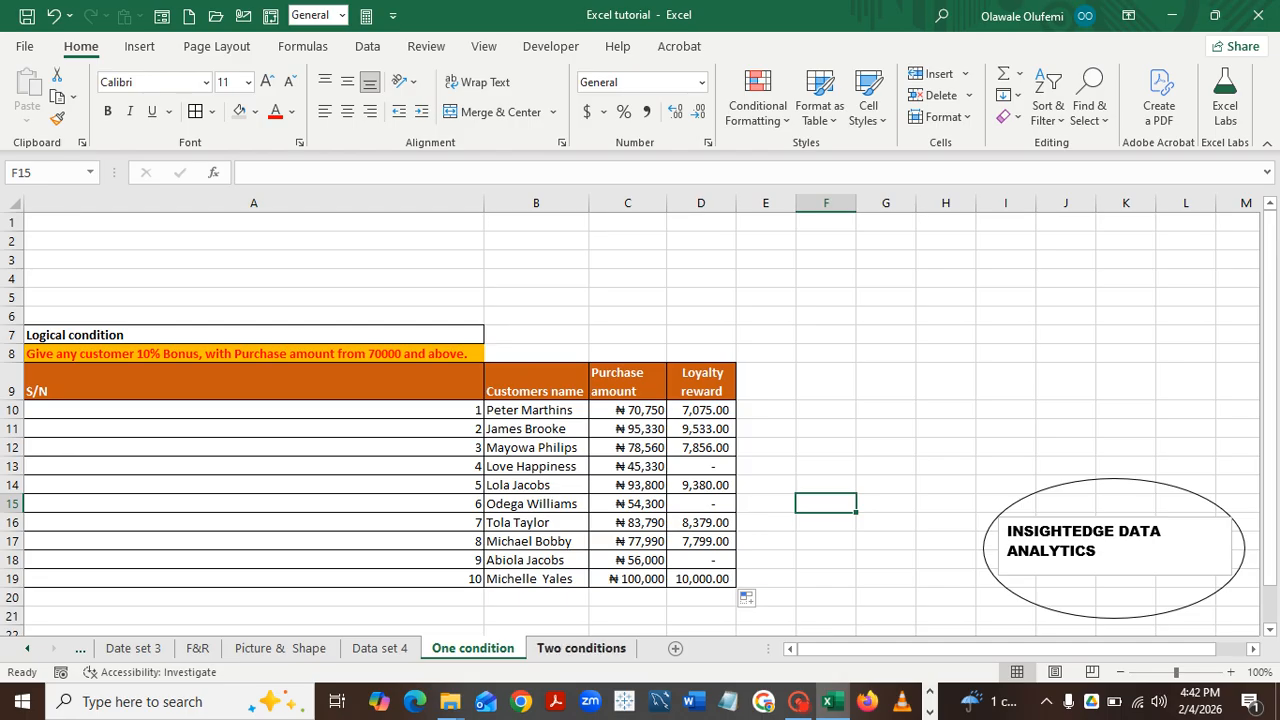
On the Two conditions sheet, start an IF formula in D10 with the logical test C10>70000.
{"action": "left_click", "coordinate": [581, 648]}
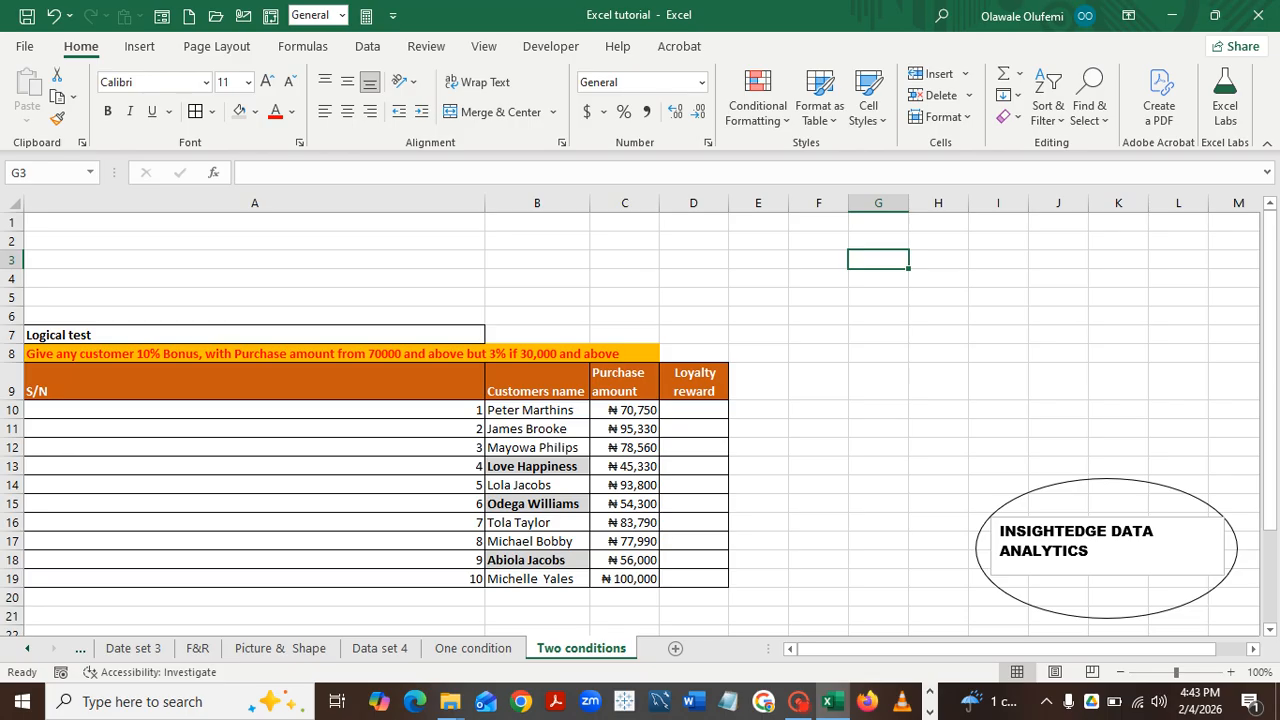
{"action": "left_click", "coordinate": [693, 410]}
{"action": "type", "text": "="}
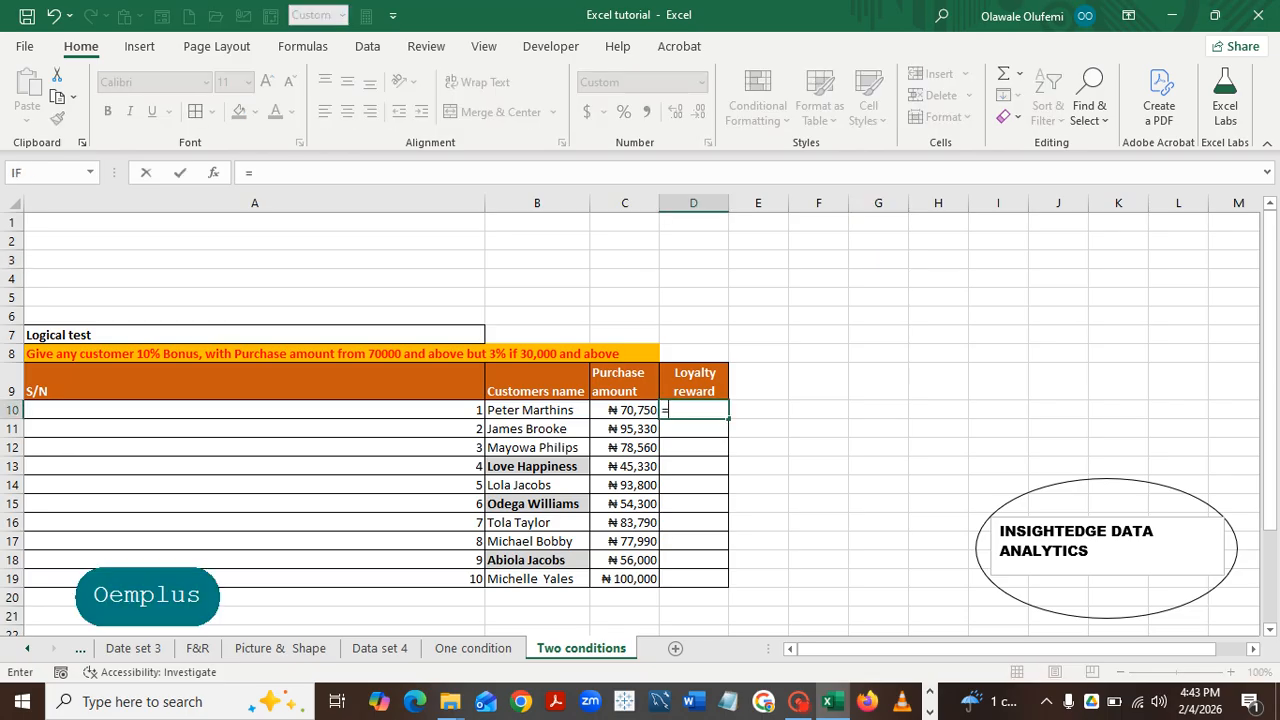
{"action": "type", "text": "IF"}
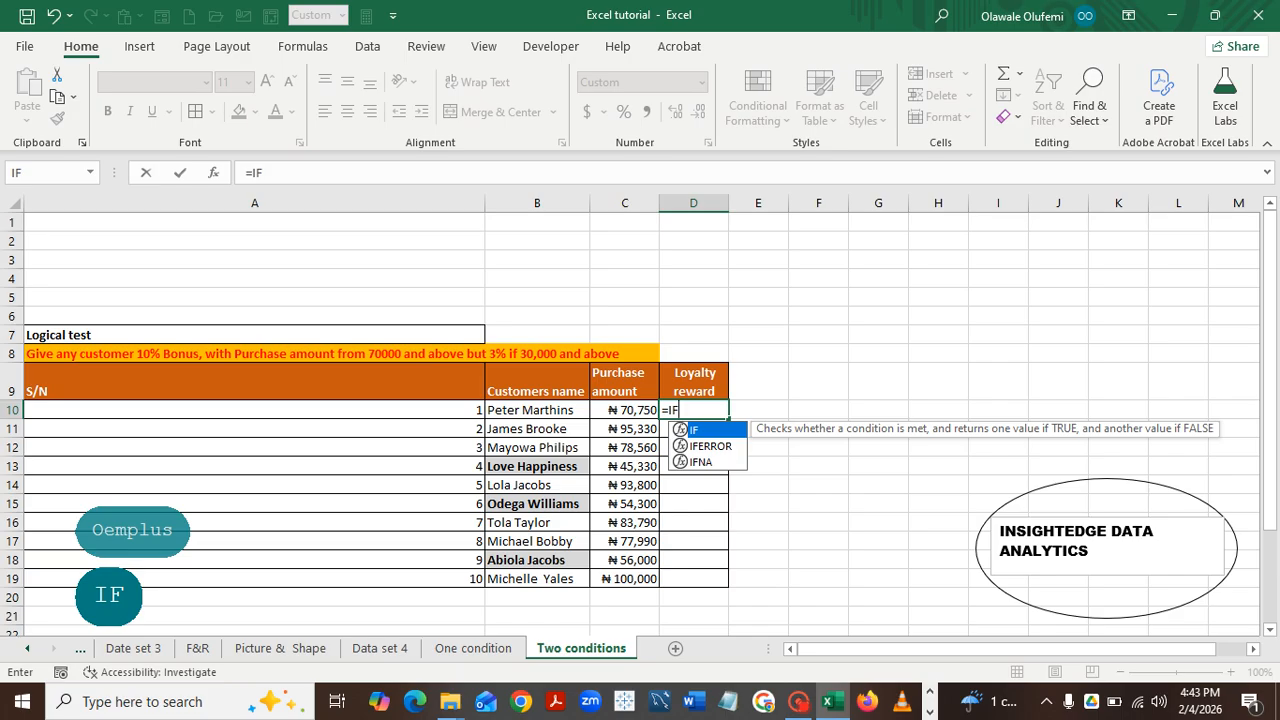
{"action": "type", "text": "("}
{"action": "left_click", "coordinate": [625, 410]}
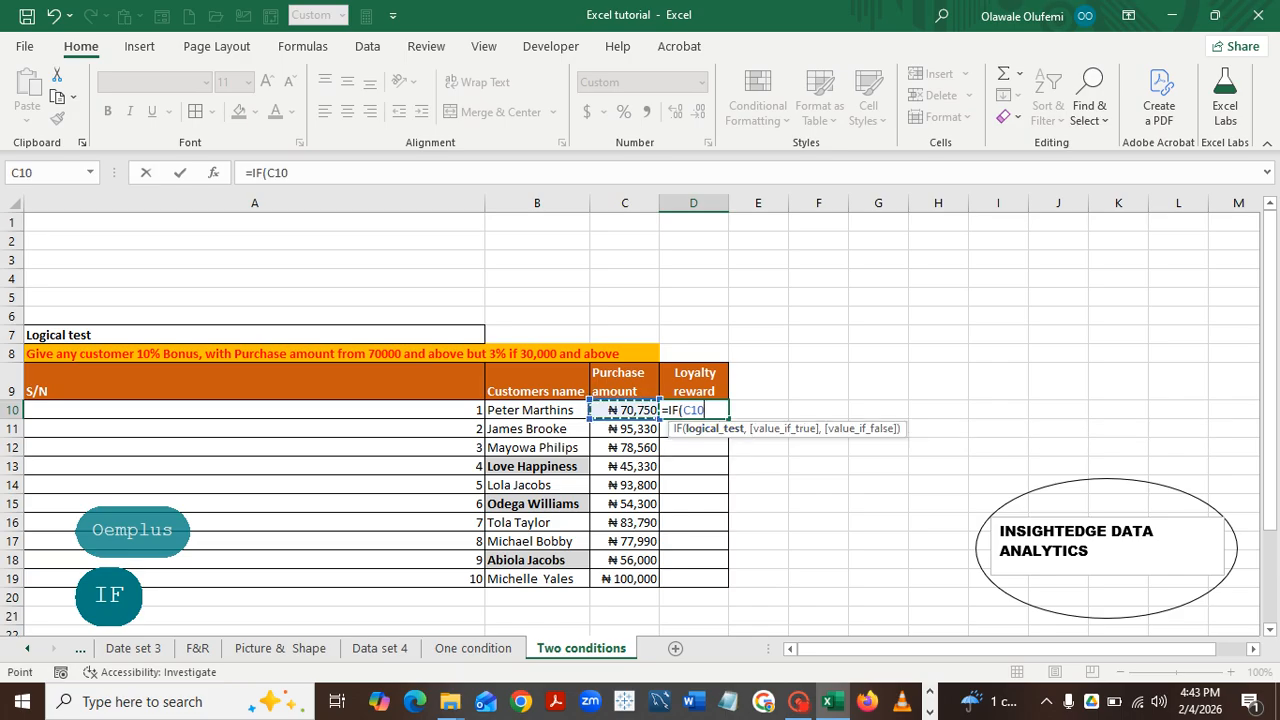
{"action": "type", "text": ">"}
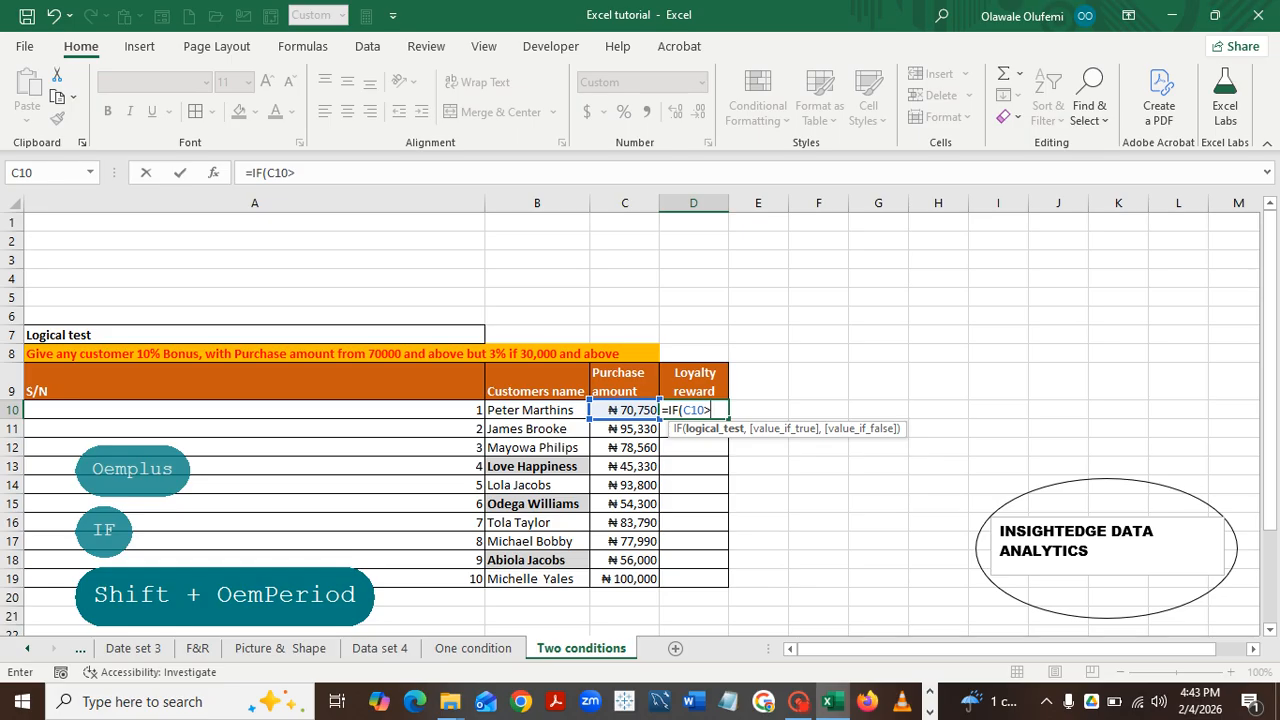
{"action": "type", "text": "70"}
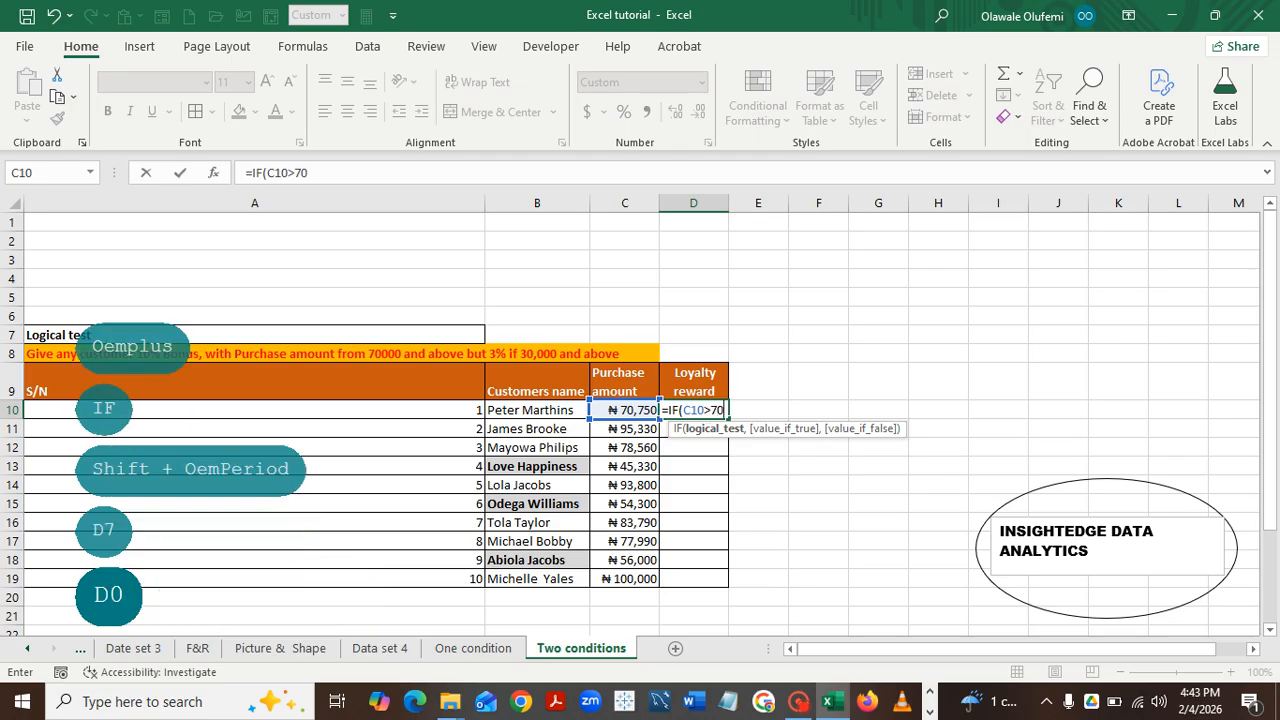
{"action": "type", "text": "000"}
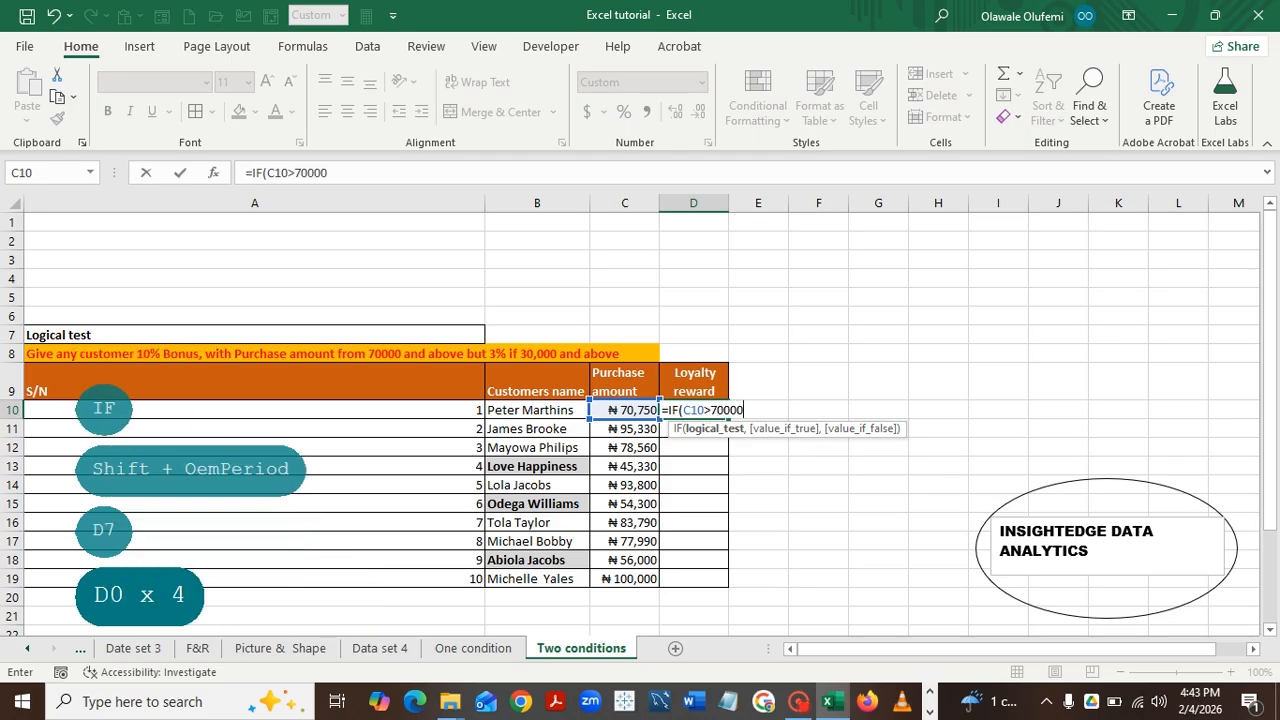
{"action": "type", "text": ","}
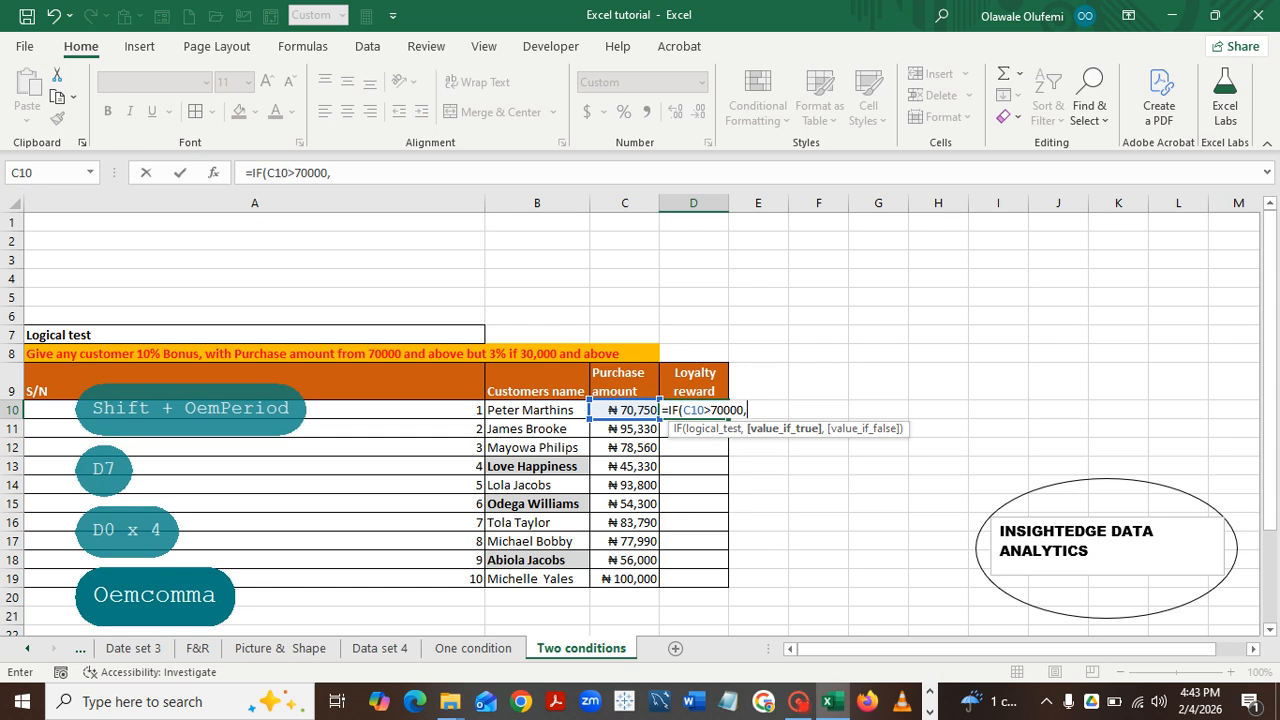
Give the IF formula in D10 the value-if-true argument 10%*C10.
{"action": "type", "text": "10"}
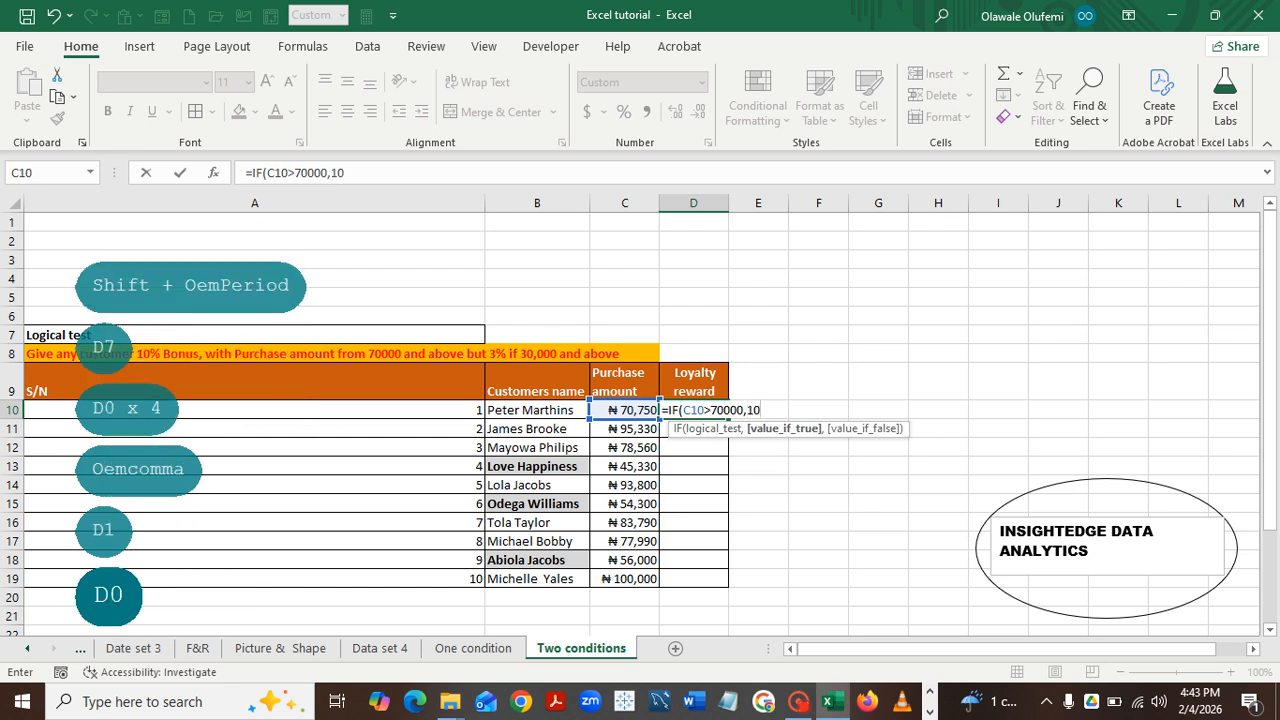
{"action": "type", "text": "%"}
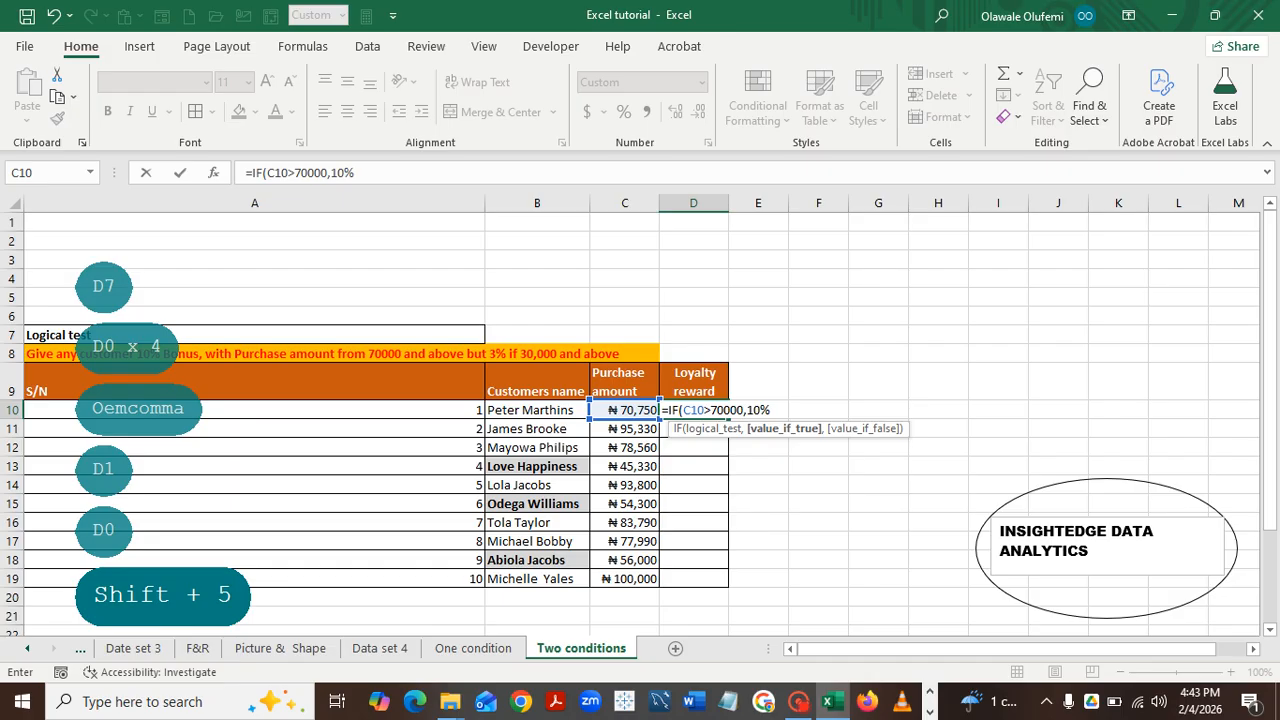
{"action": "type", "text": "*"}
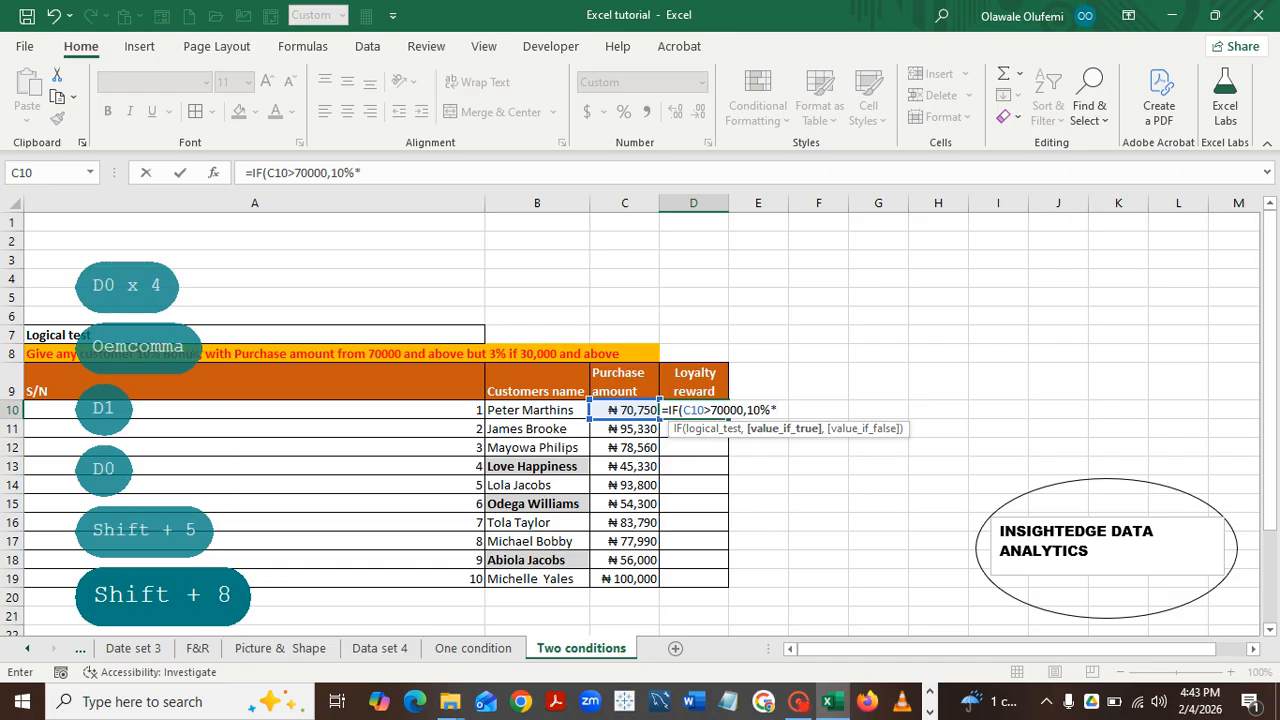
{"action": "left_click", "coordinate": [624, 410]}
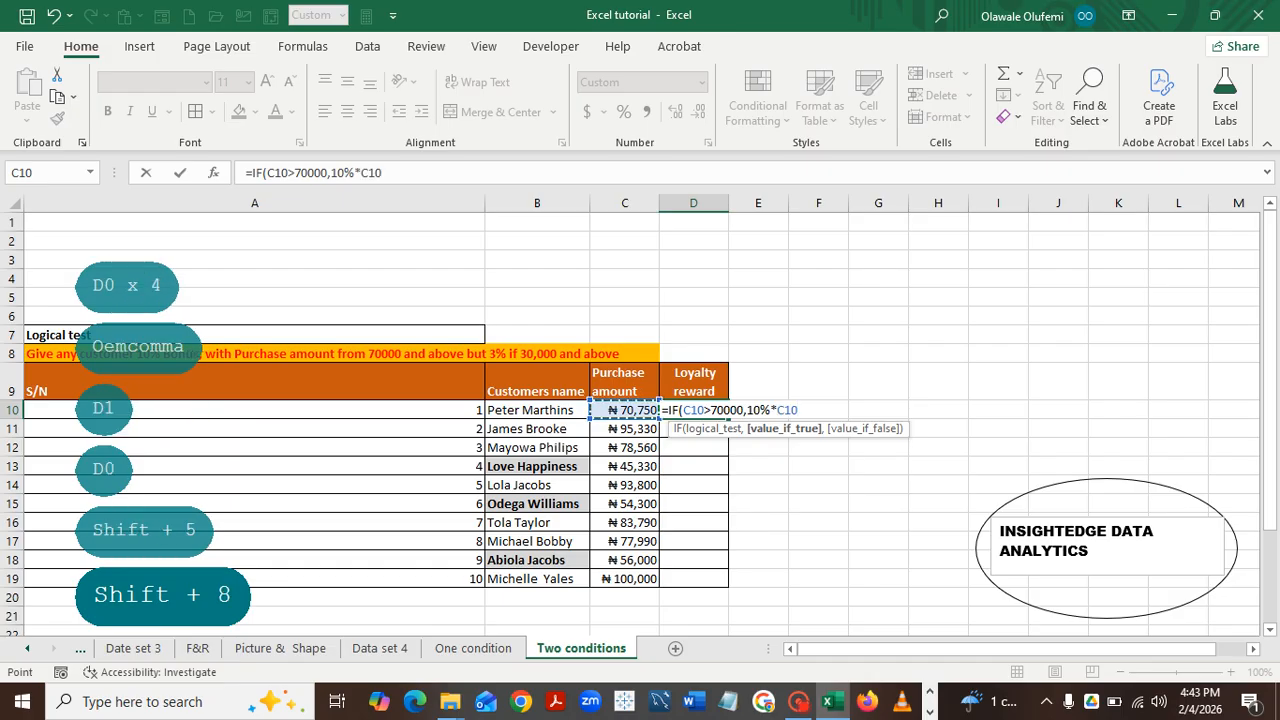
{"action": "type", "text": ","}
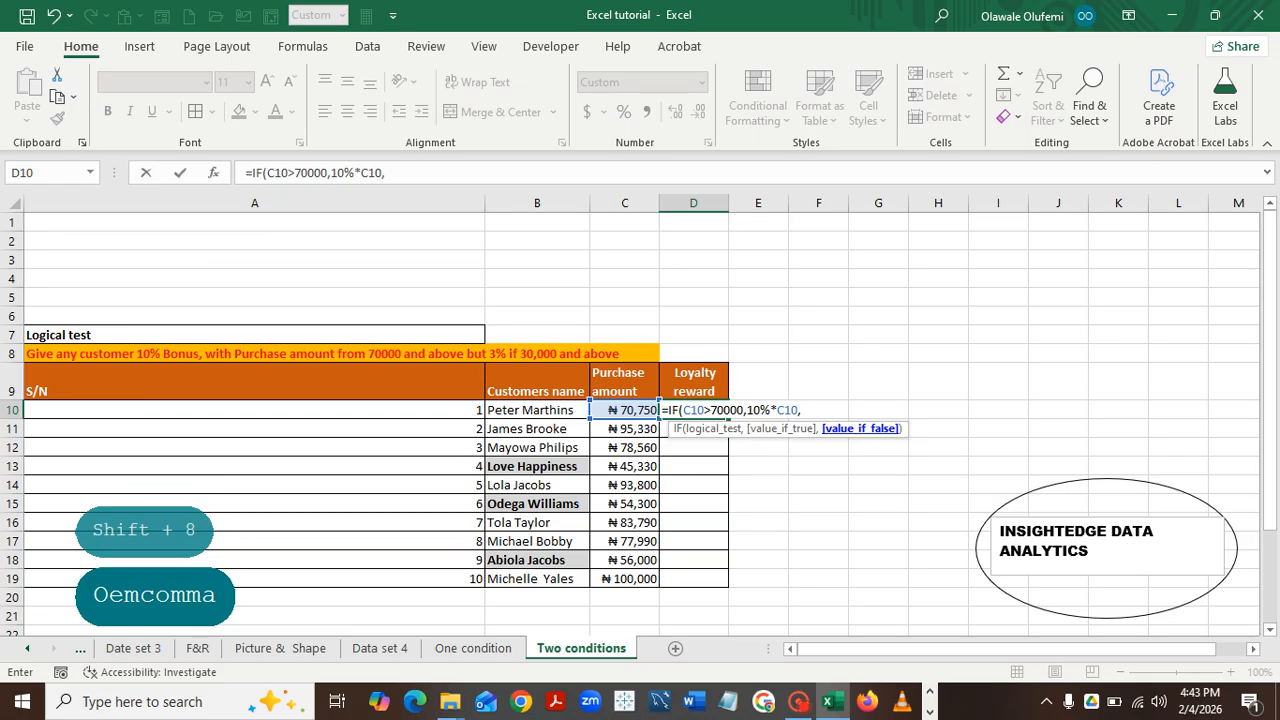
Nest a second IF as the value-if-false argument of the D10 formula, with the logical test C10>30000.
{"action": "type", "text": "IF"}
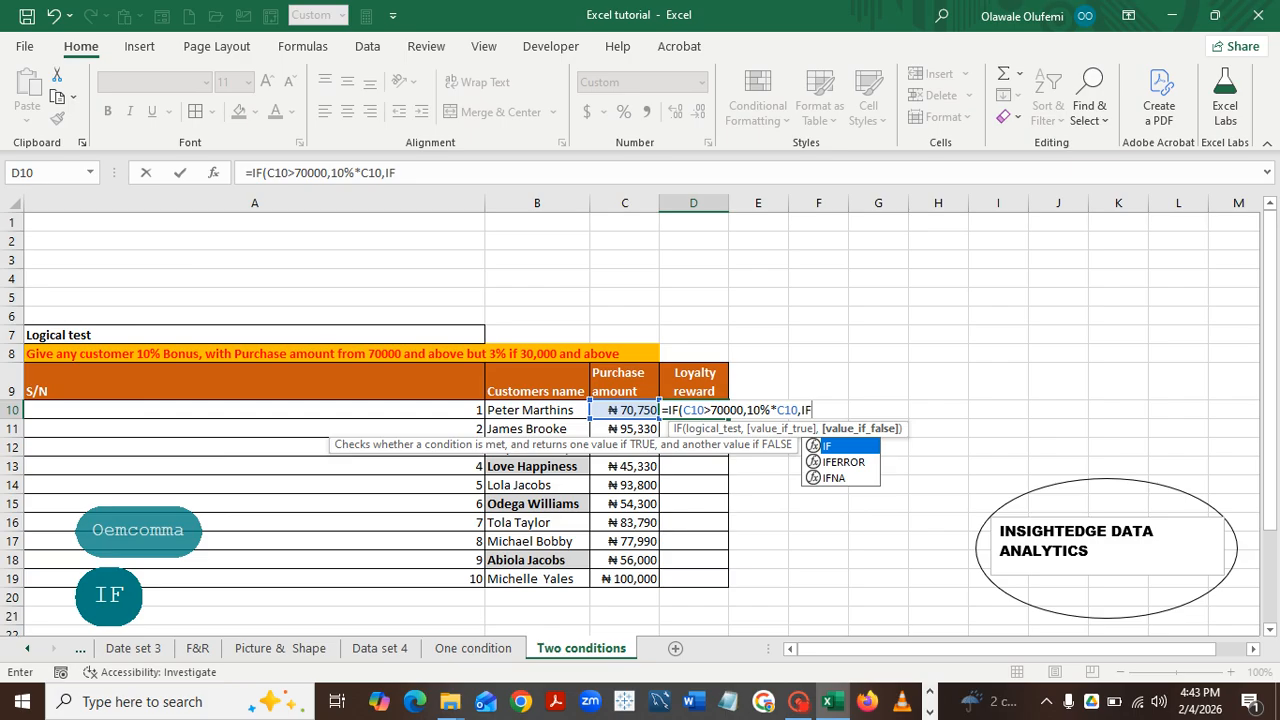
{"action": "type", "text": "("}
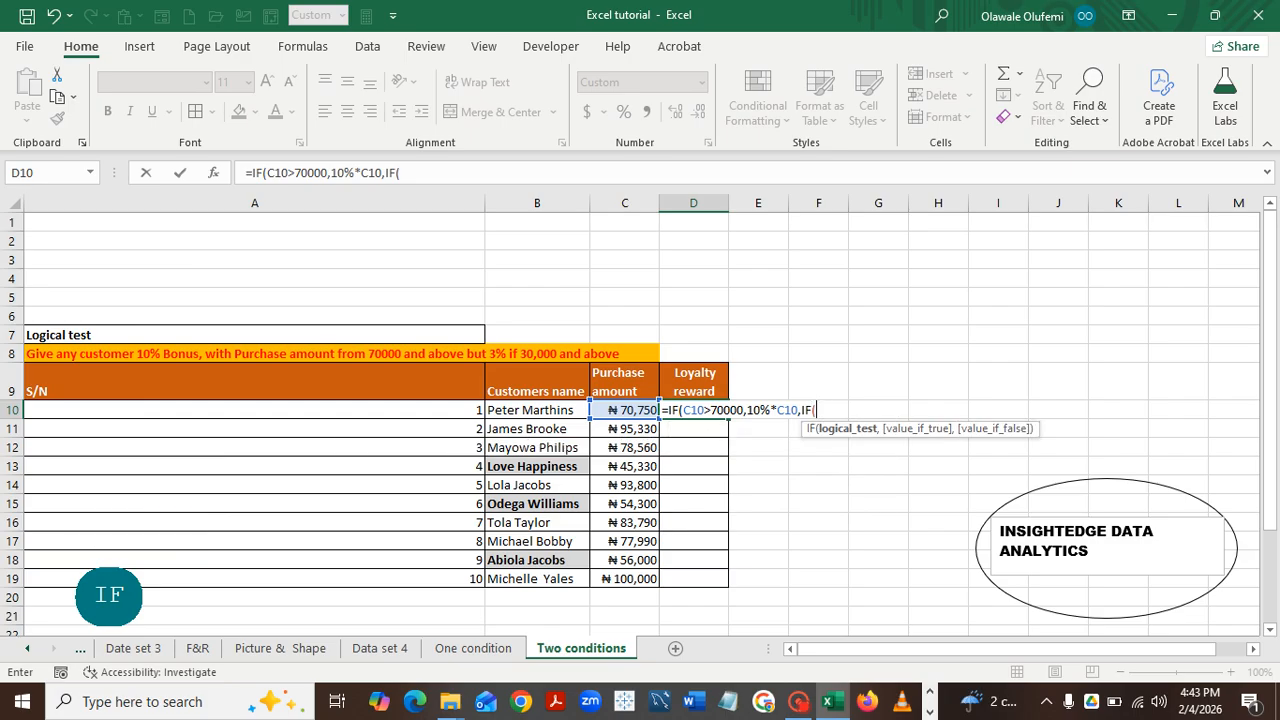
{"action": "key", "text": "Left"}
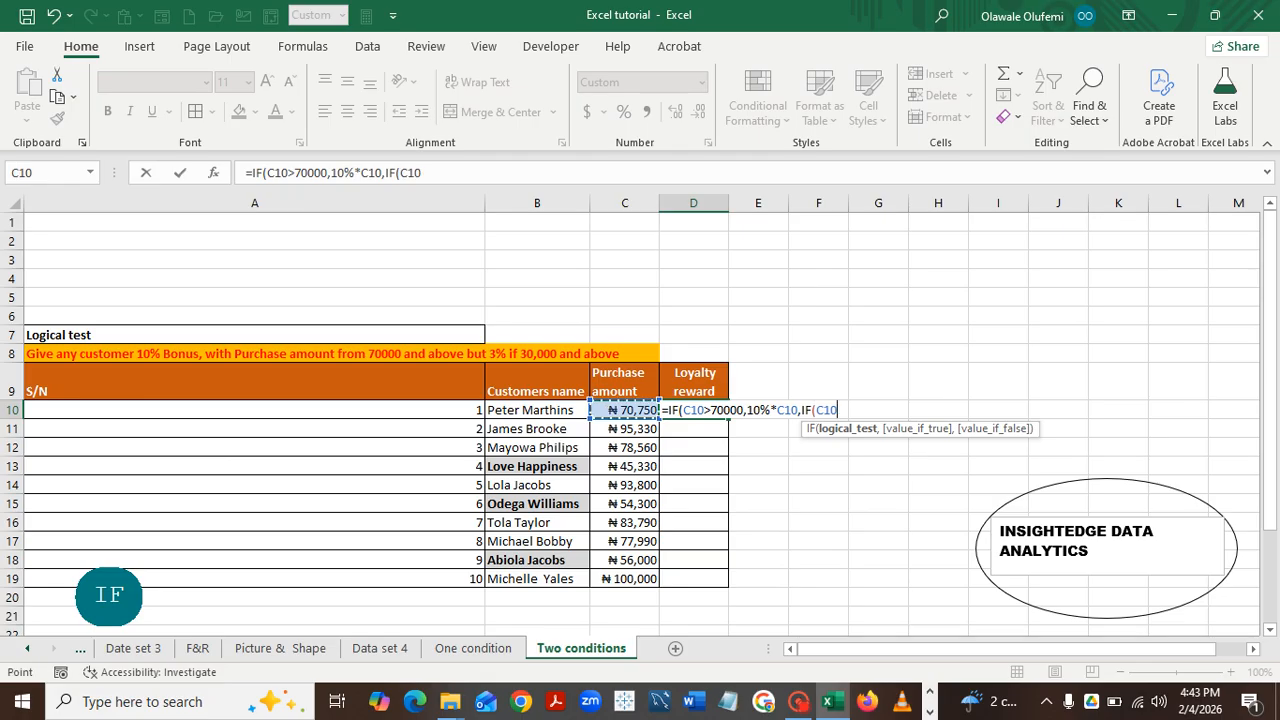
{"action": "type", "text": ">"}
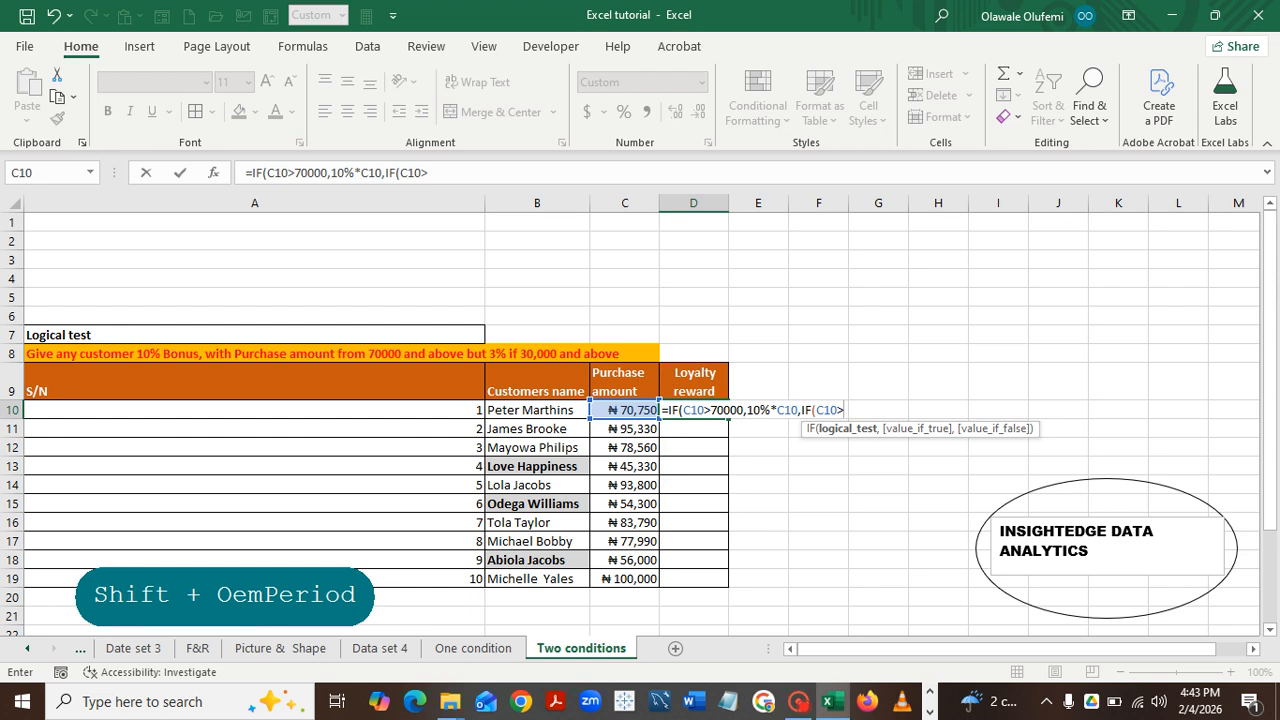
{"action": "type", "text": "3000"}
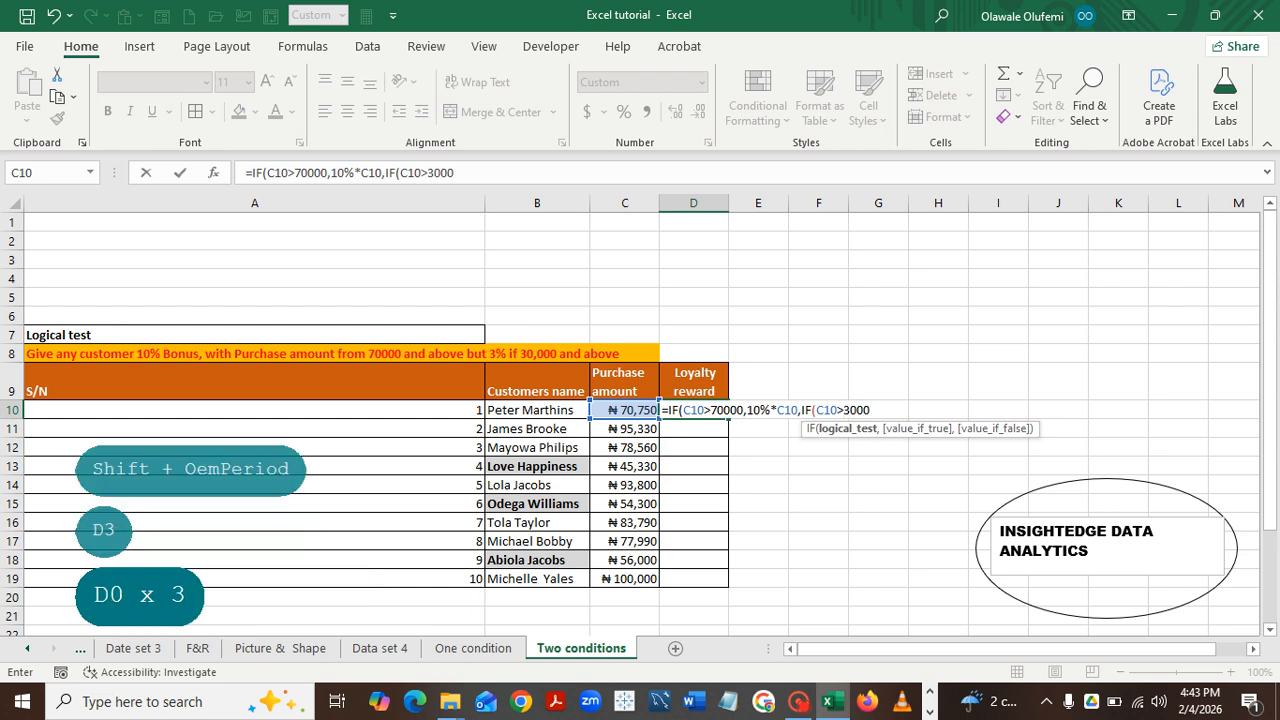
{"action": "type", "text": "0,"}
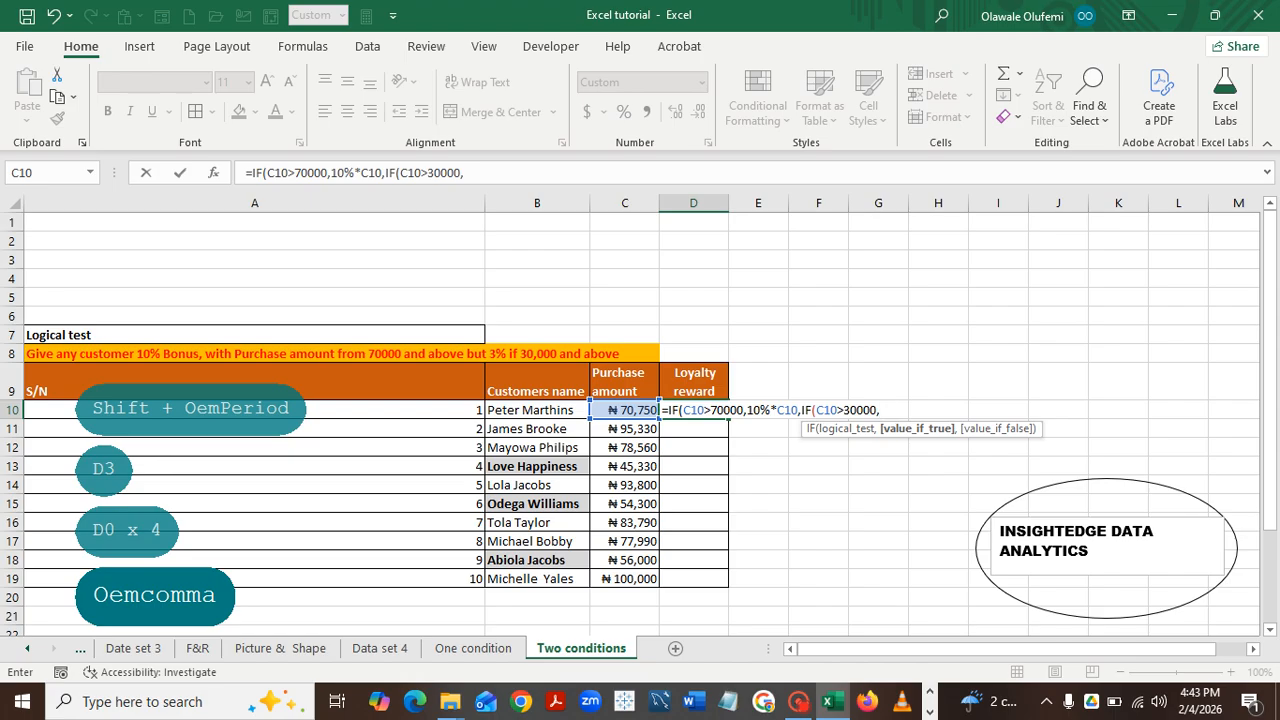
Complete the nested IF in D10 with 3%*C10 as the value if true and 0 as the value if false.
{"action": "type", "text": "3%"}
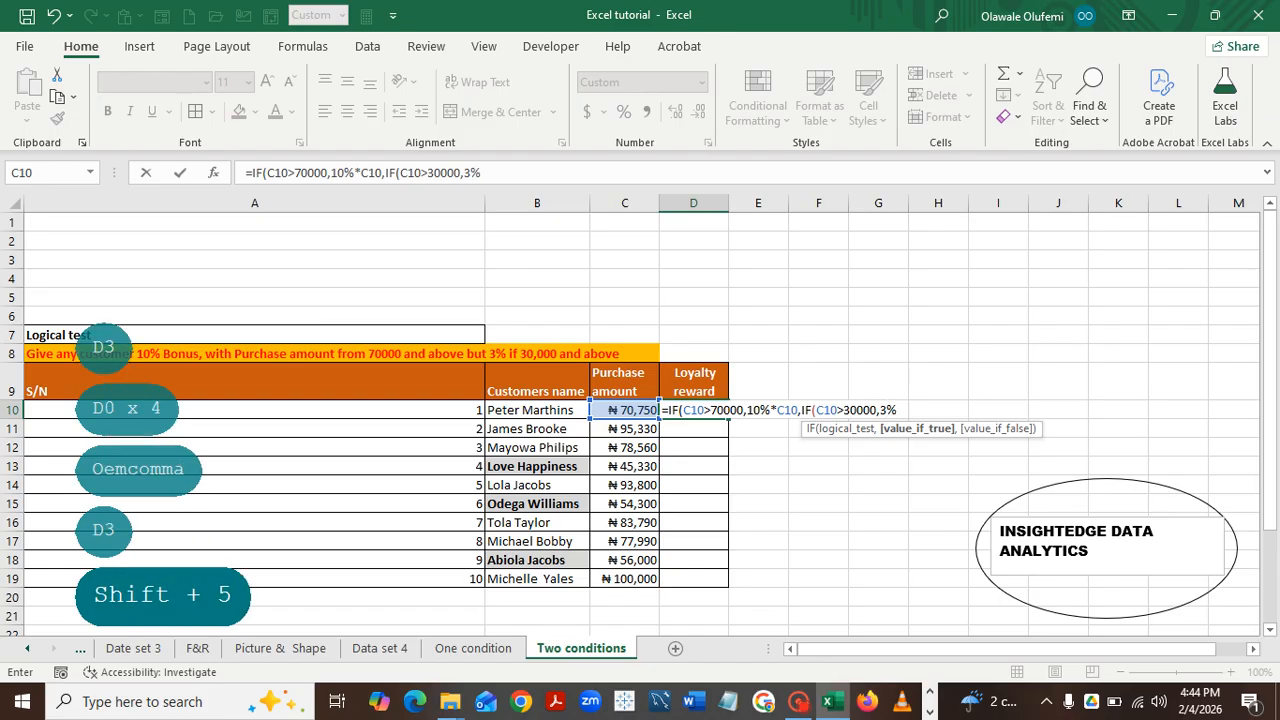
{"action": "type", "text": "*"}
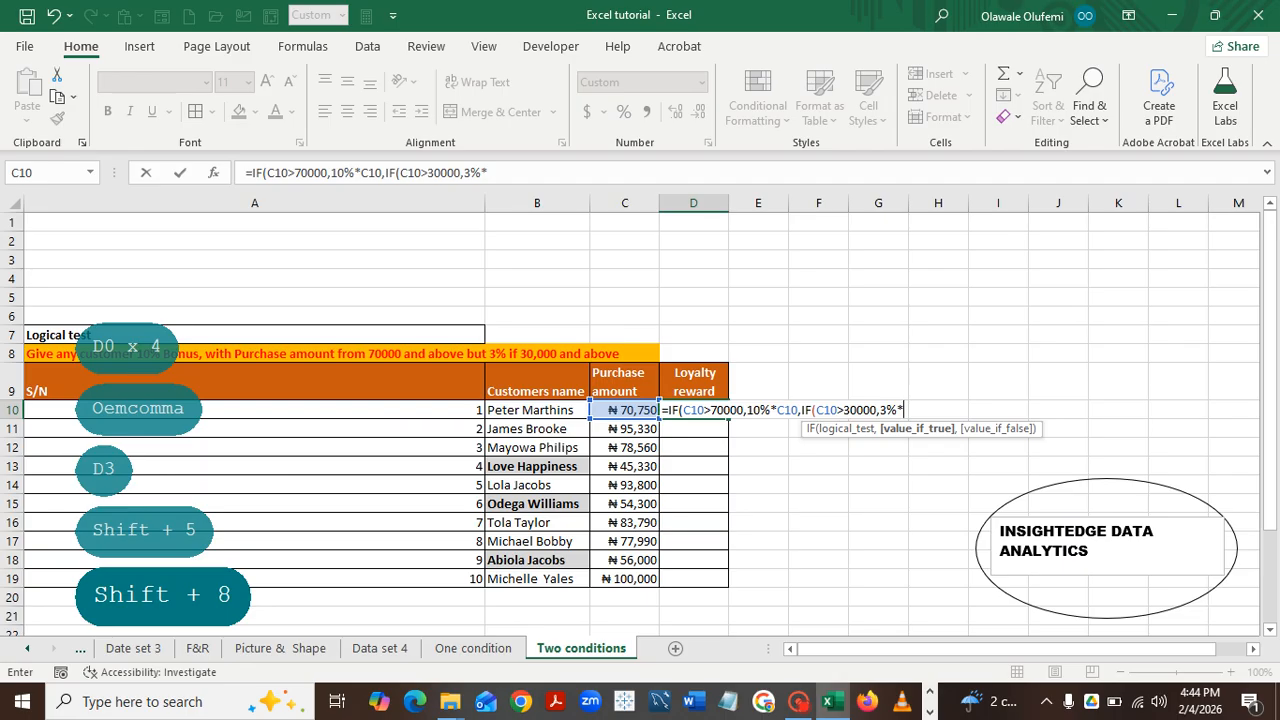
{"action": "left_click", "coordinate": [625, 410]}
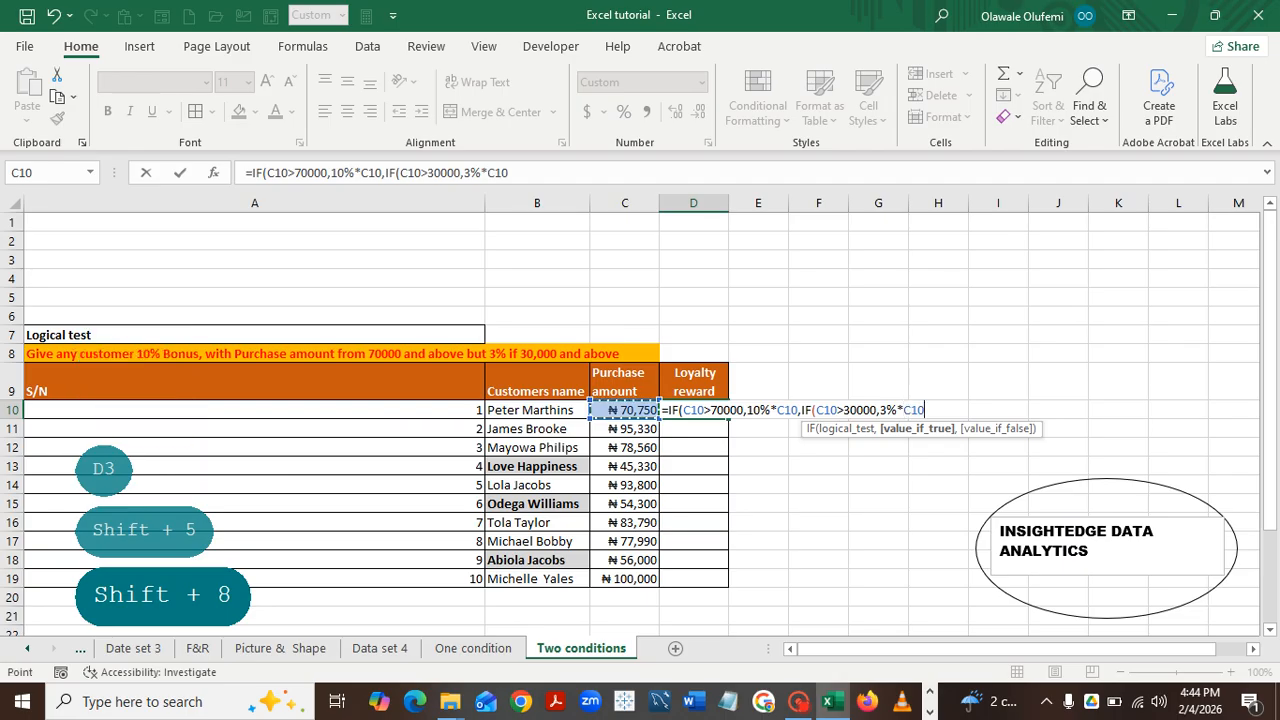
{"action": "type", "text": ","}
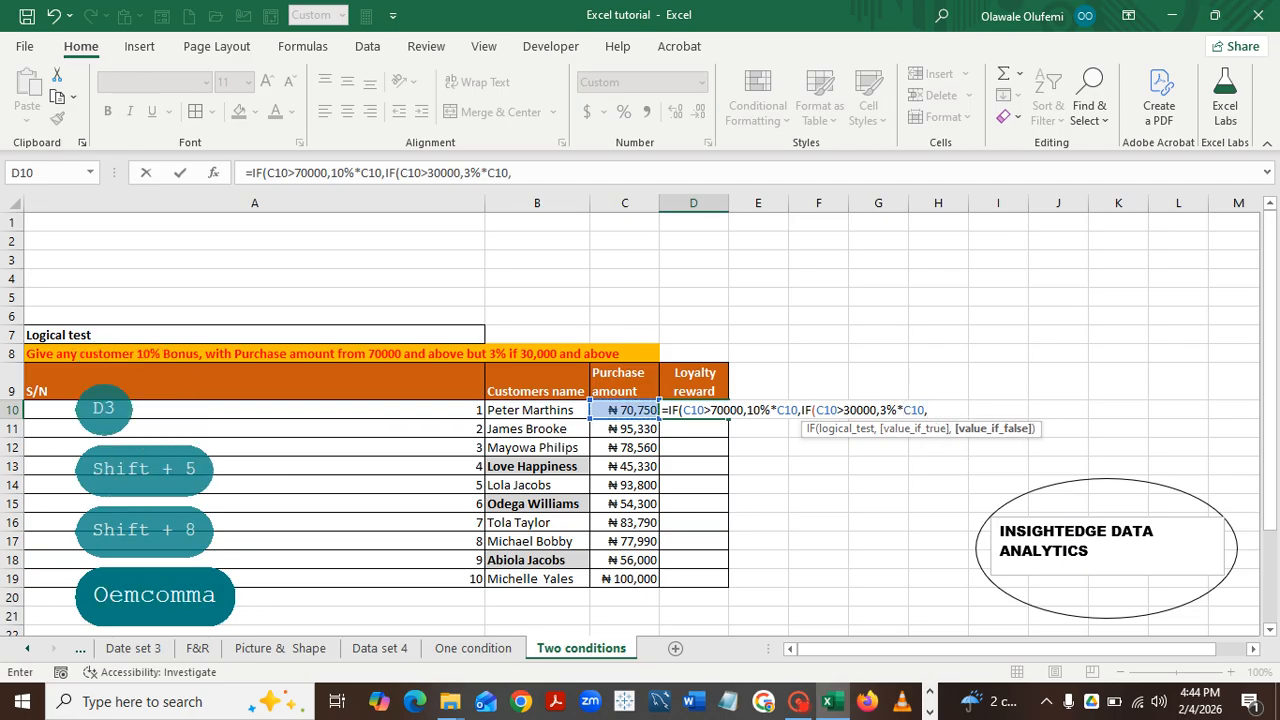
{"action": "type", "text": "0"}
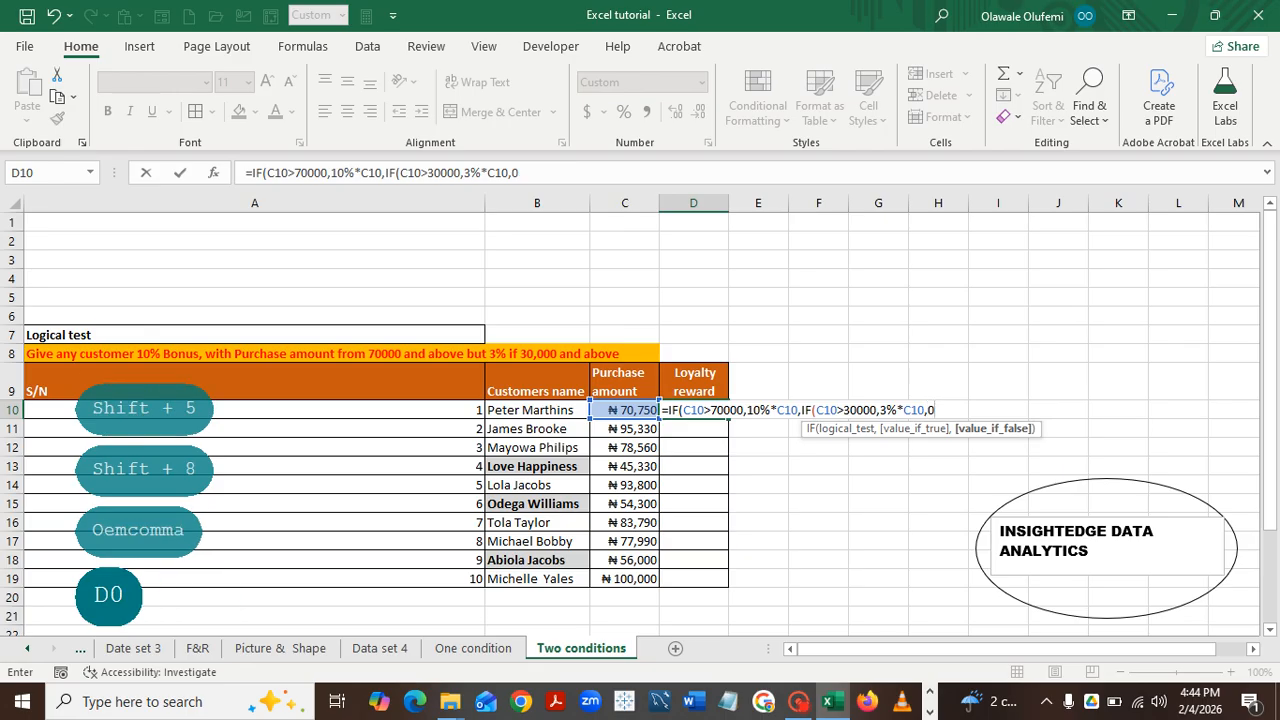
{"action": "type", "text": ")"}
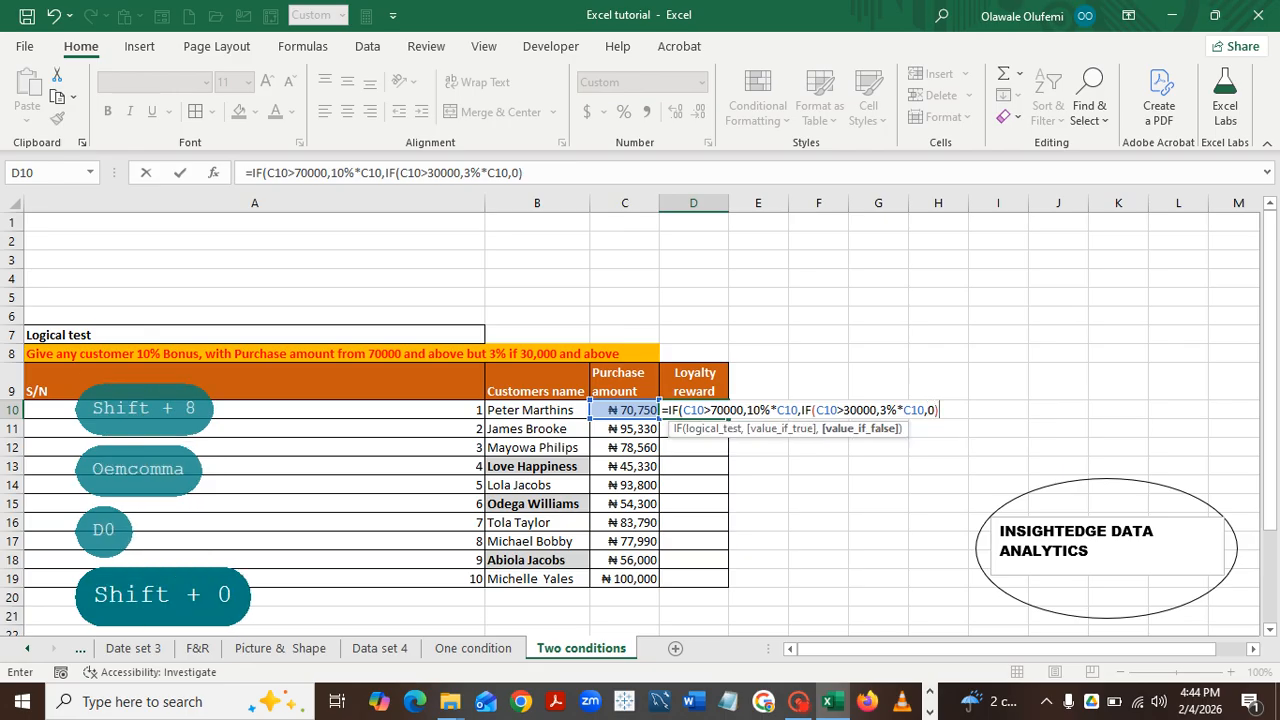
{"action": "type", "text": ")"}
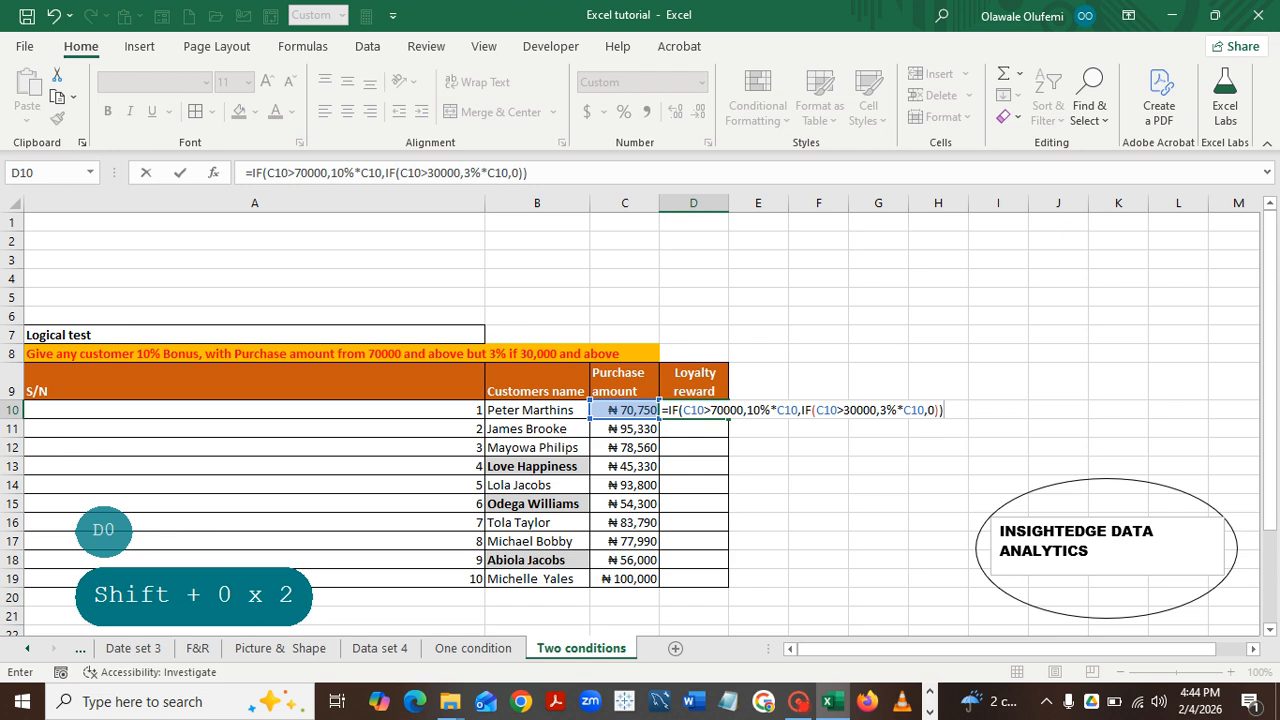
{"action": "key", "text": "Return"}
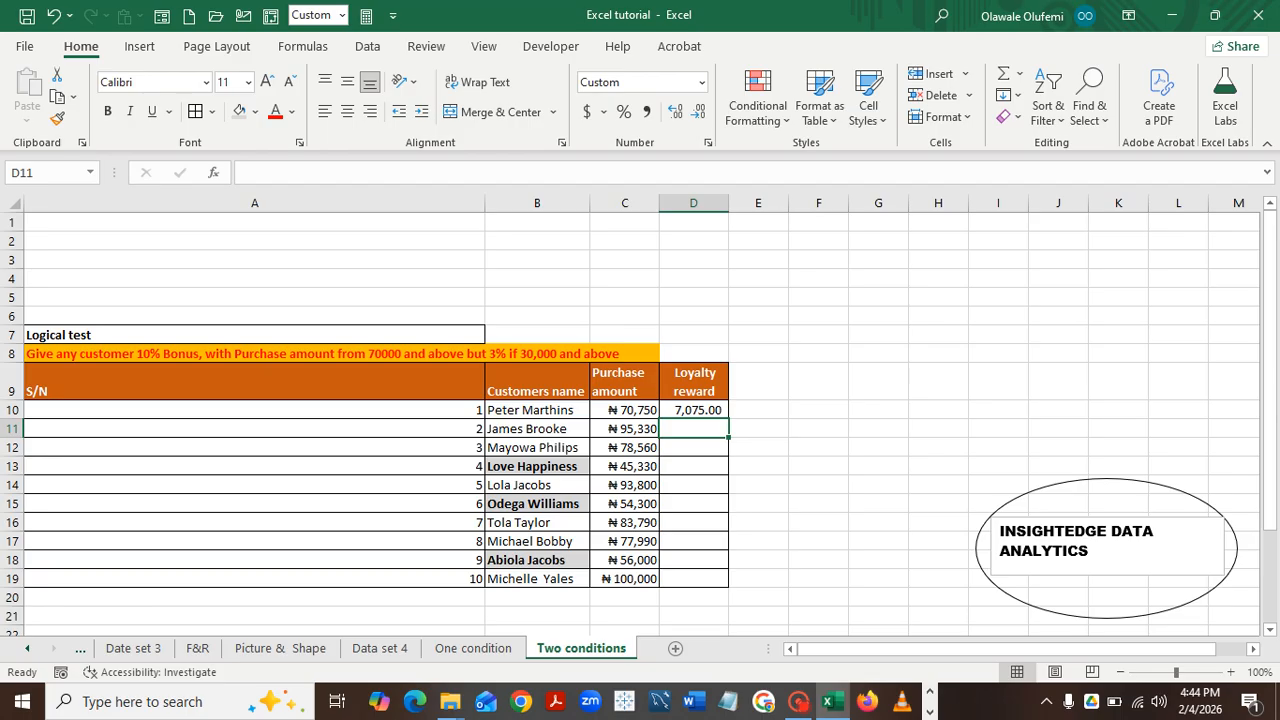
Fill the nested IF formula from D10 down the Loyalty reward column through D19.
{"action": "left_click", "coordinate": [693, 410]}
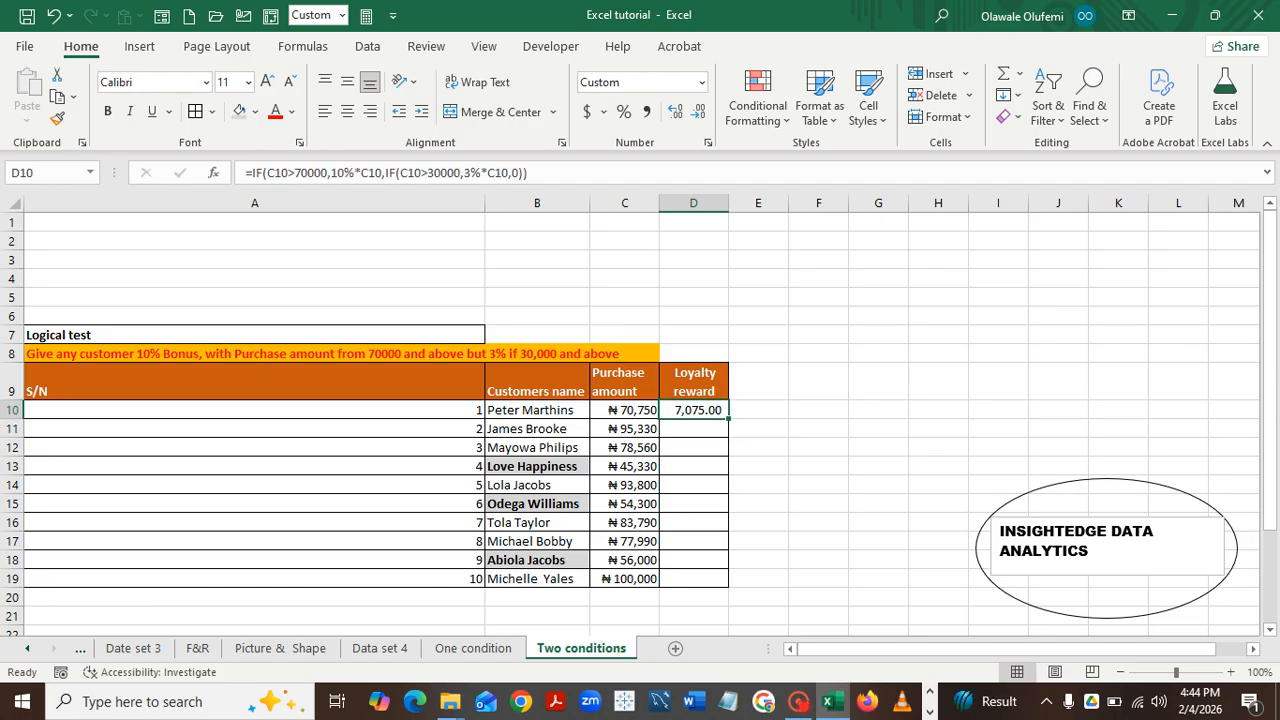
{"action": "double_click", "coordinate": [728, 418]}
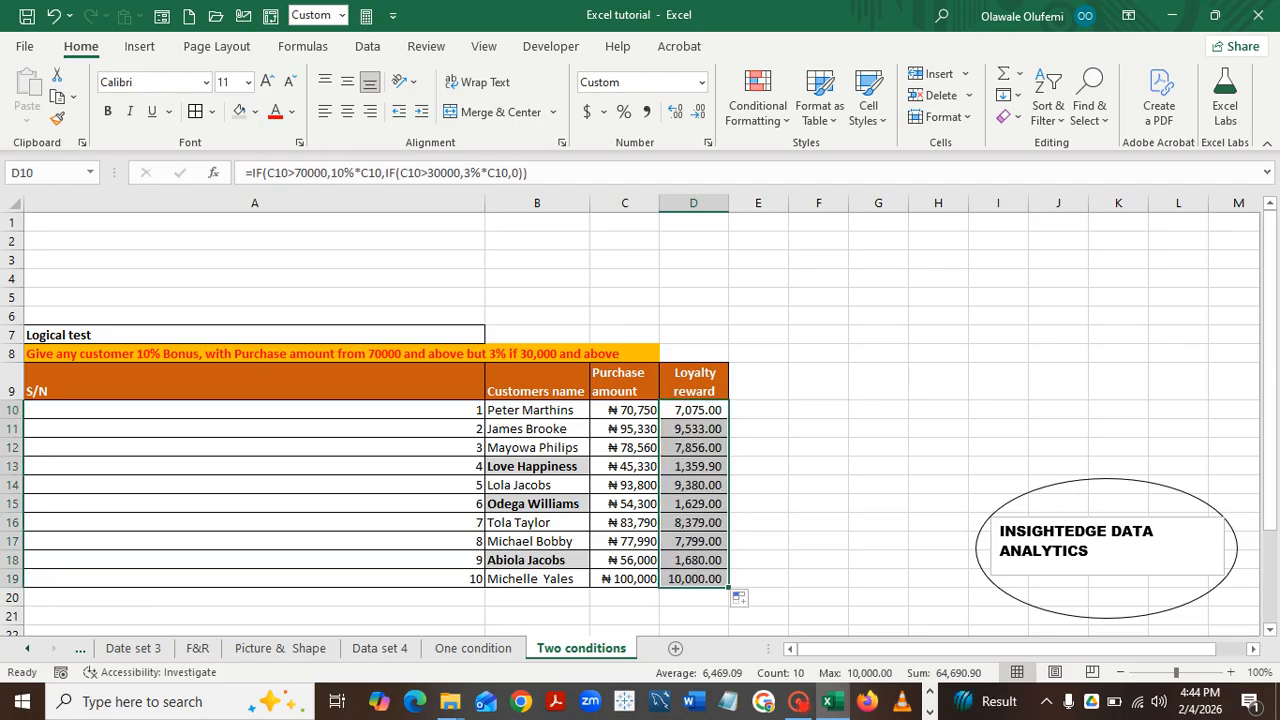
{"action": "left_click", "coordinate": [818, 485]}
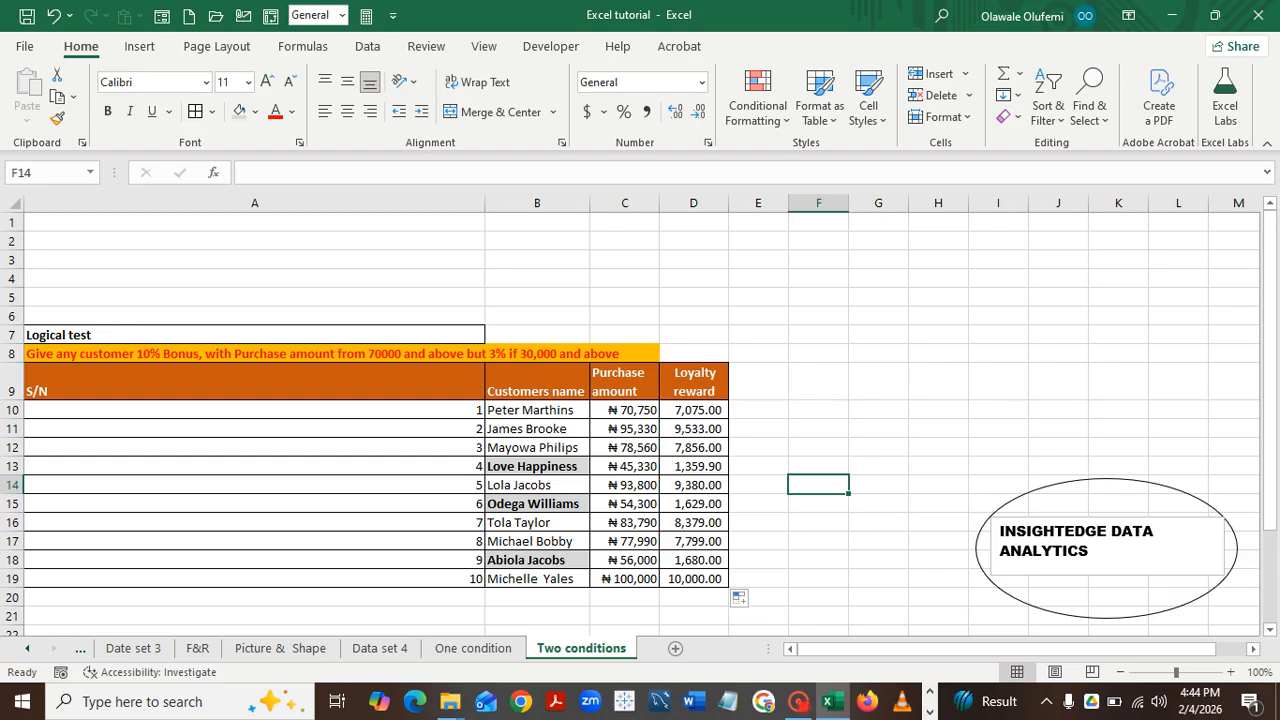